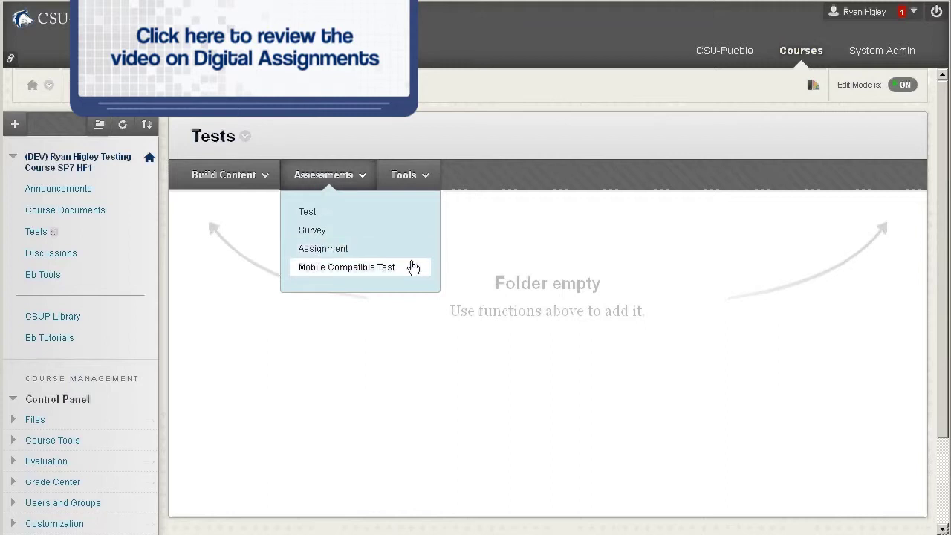
Start building a new test from scratch in the course's Tests area instead of deploying an existing one.
{"action": "left_click", "coordinate": [411, 214]}
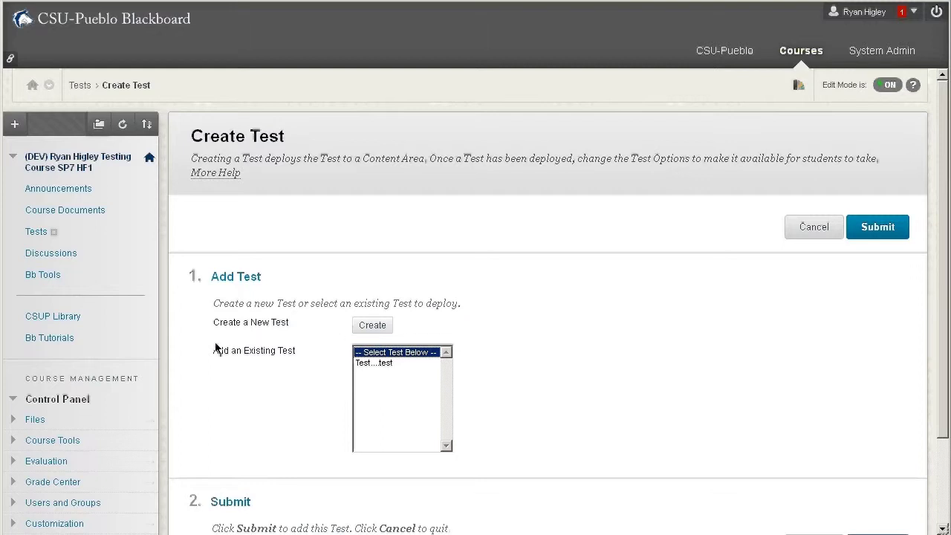
{"action": "left_click_drag", "start_coordinate": [214, 350], "coordinate": [293, 354]}
{"action": "left_click", "coordinate": [328, 375]}
{"action": "left_click", "coordinate": [369, 365]}
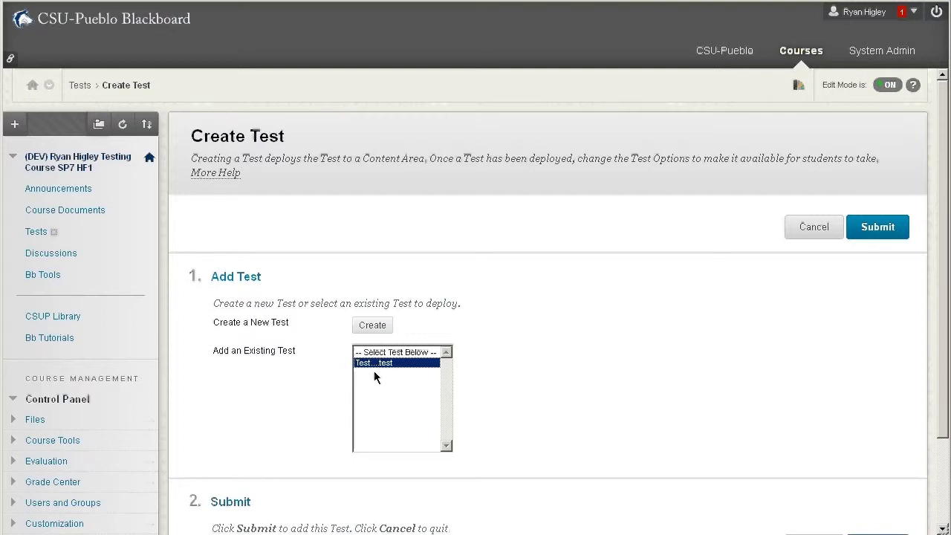
{"action": "left_click", "coordinate": [382, 329]}
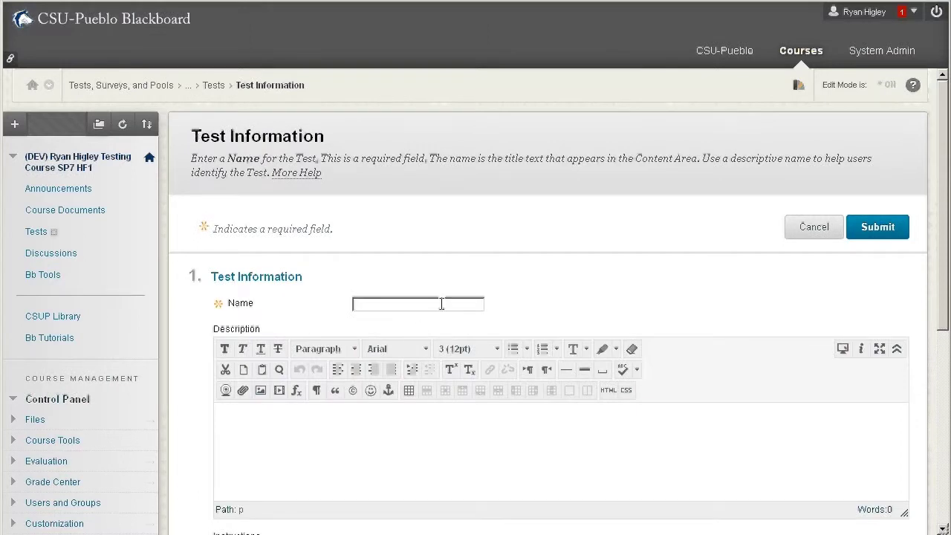
Name the test "Test 1", leave its description and instructions blank, and submit the test information.
{"action": "type", "text": "Test 1"}
{"action": "scroll", "coordinate": [541, 296], "scroll_direction": "down", "scroll_amount": 3}
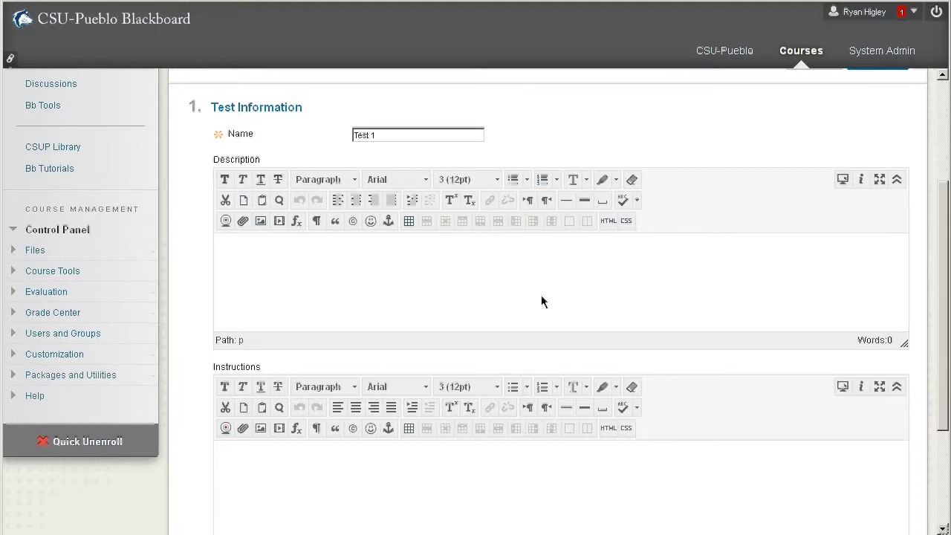
{"action": "scroll", "coordinate": [541, 301], "scroll_direction": "down", "scroll_amount": 3}
{"action": "left_click", "coordinate": [538, 327]}
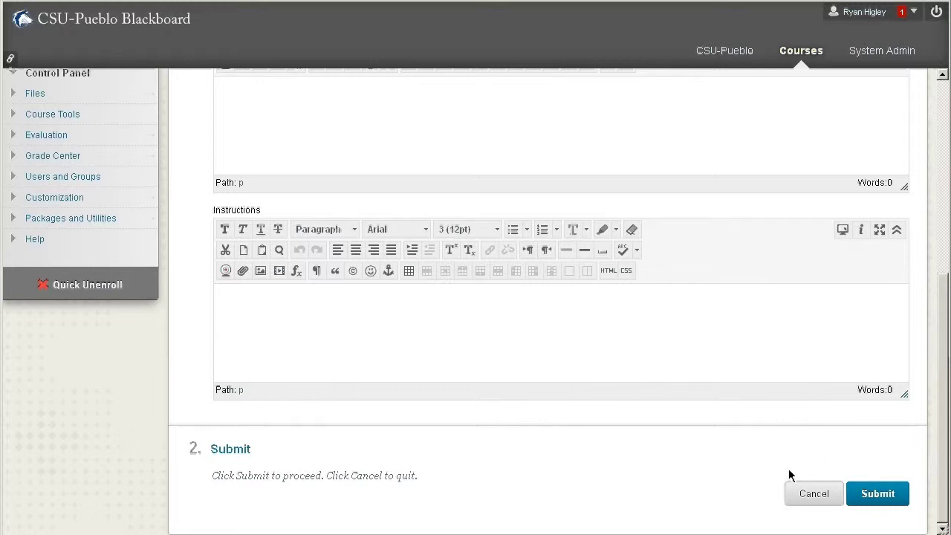
{"action": "left_click", "coordinate": [865, 502]}
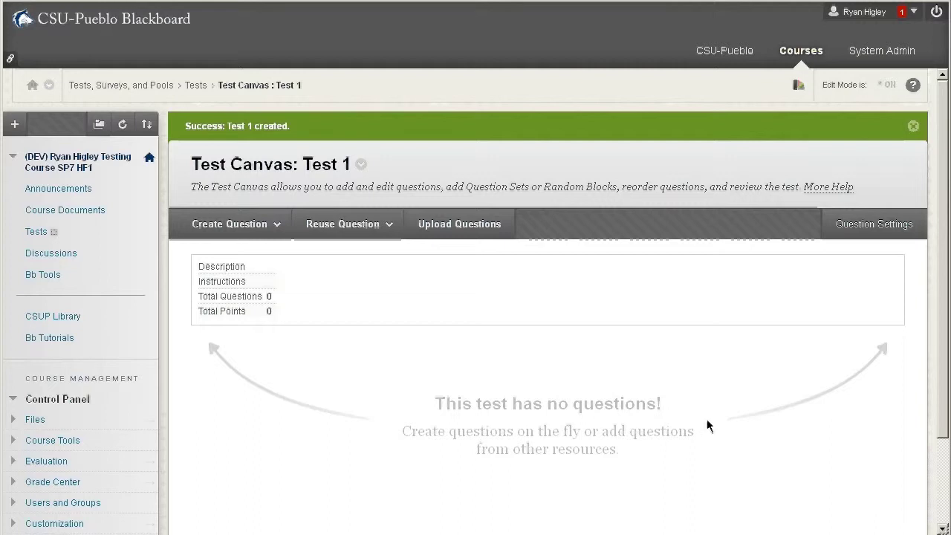
Allow images, files, and web links in individual feedback and answers in the question settings, and submit them.
{"action": "left_click", "coordinate": [896, 236]}
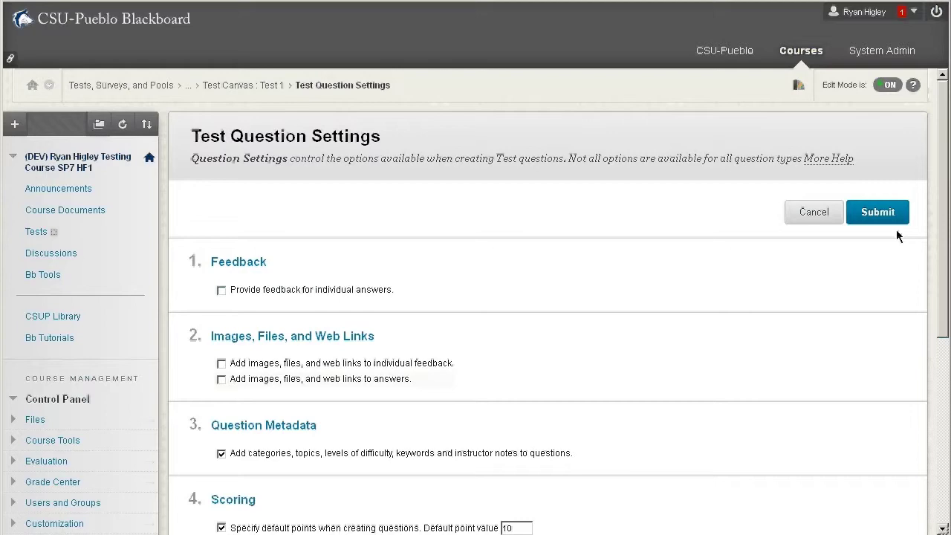
{"action": "scroll", "coordinate": [897, 231], "scroll_direction": "down", "scroll_amount": 3}
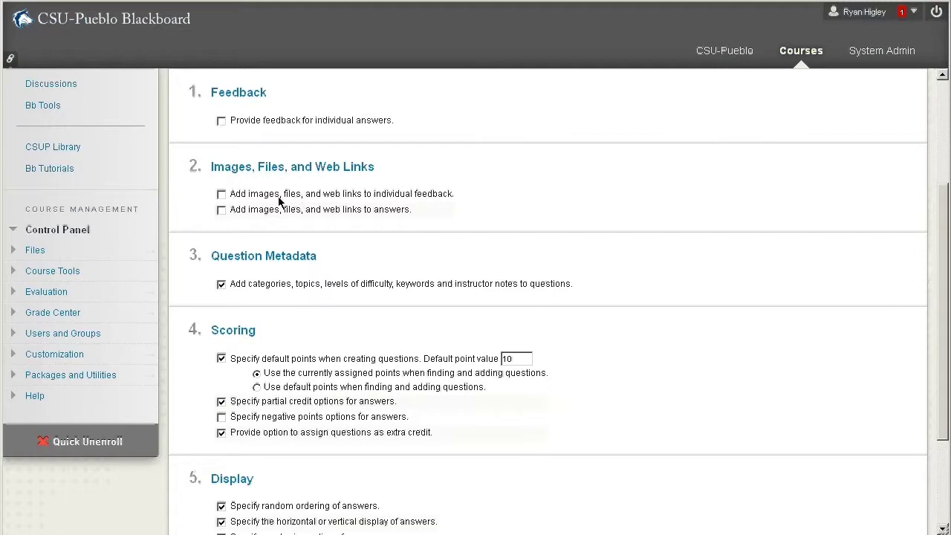
{"action": "left_click", "coordinate": [222, 194]}
{"action": "left_click", "coordinate": [227, 210]}
{"action": "scroll", "coordinate": [683, 260], "scroll_direction": "down", "scroll_amount": 3}
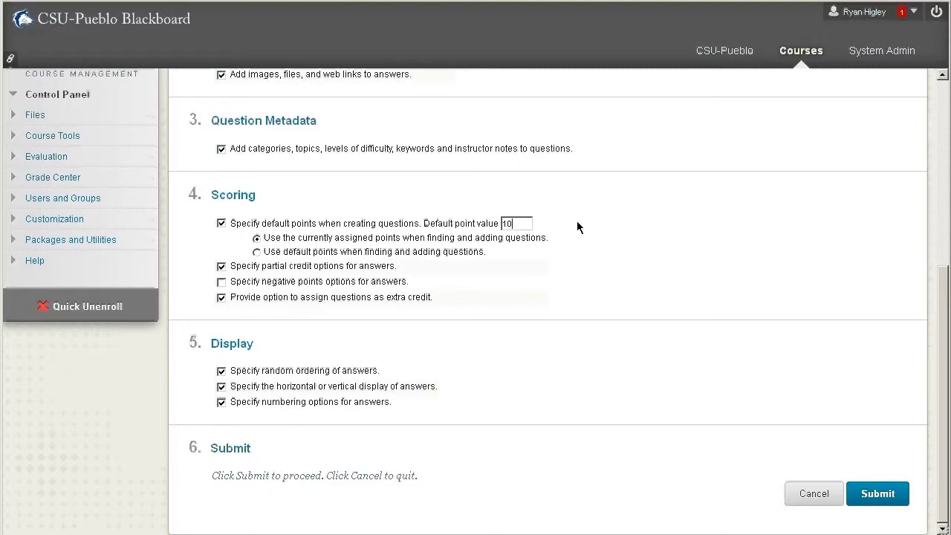
{"action": "key", "text": "BackSpace"}
{"action": "left_click", "coordinate": [878, 497]}
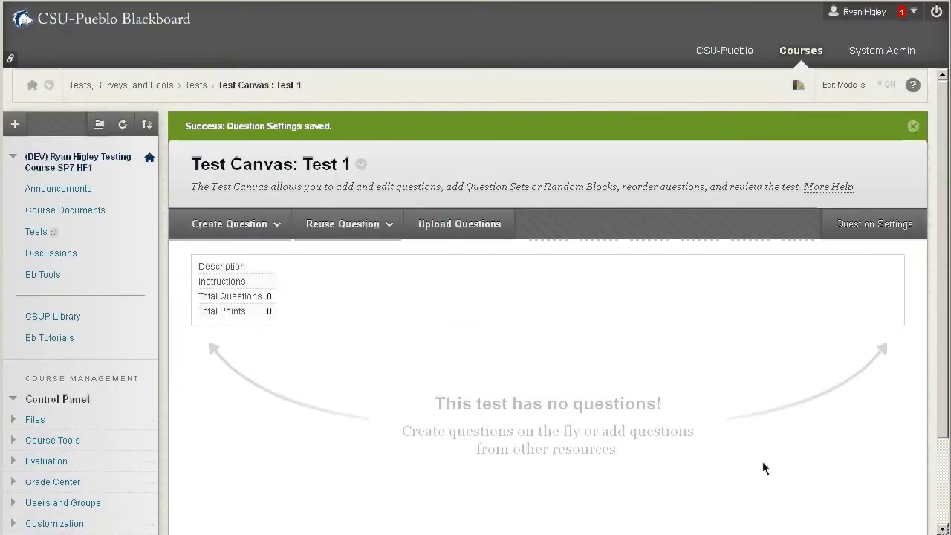
Create a Multiple Choice question with the question text "What is the 5th planet from the sun?".
{"action": "left_click", "coordinate": [274, 198]}
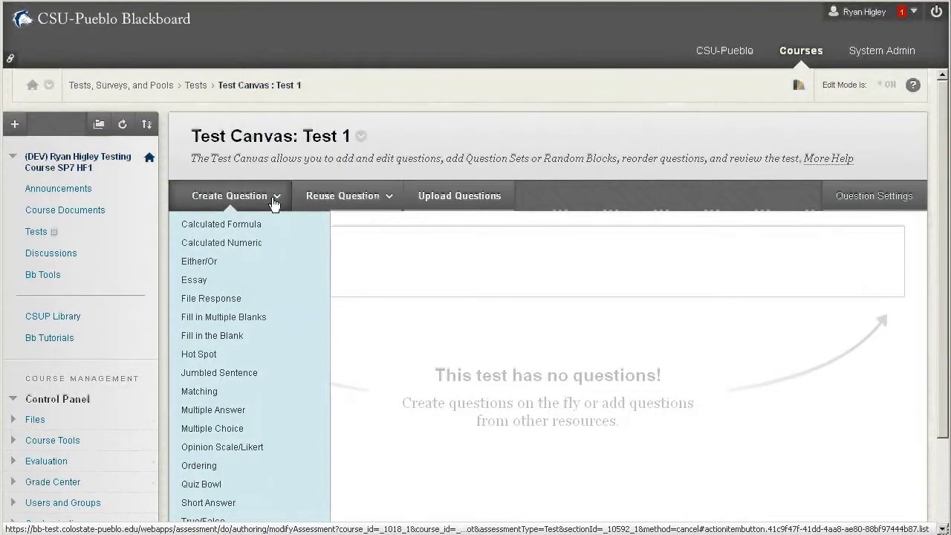
{"action": "scroll", "coordinate": [273, 205], "scroll_direction": "down", "scroll_amount": 2}
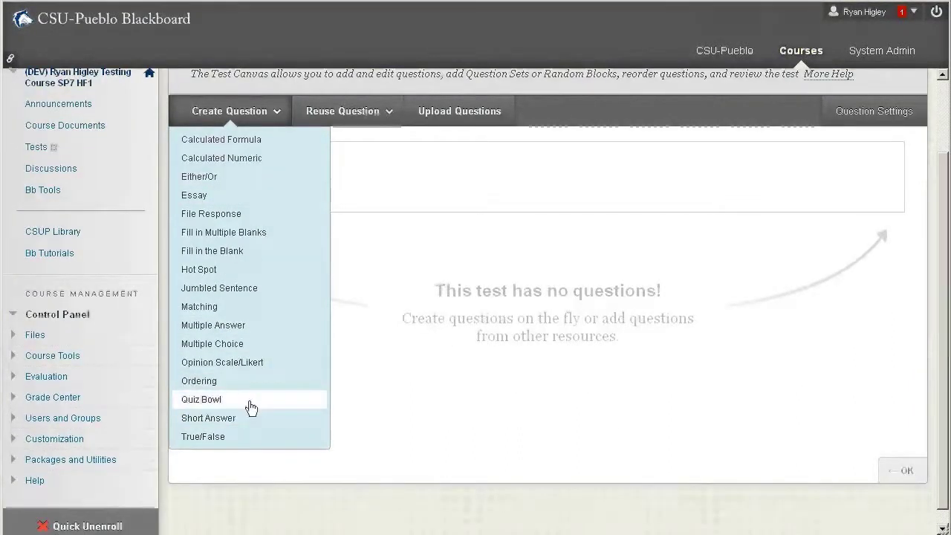
{"action": "left_click", "coordinate": [239, 344]}
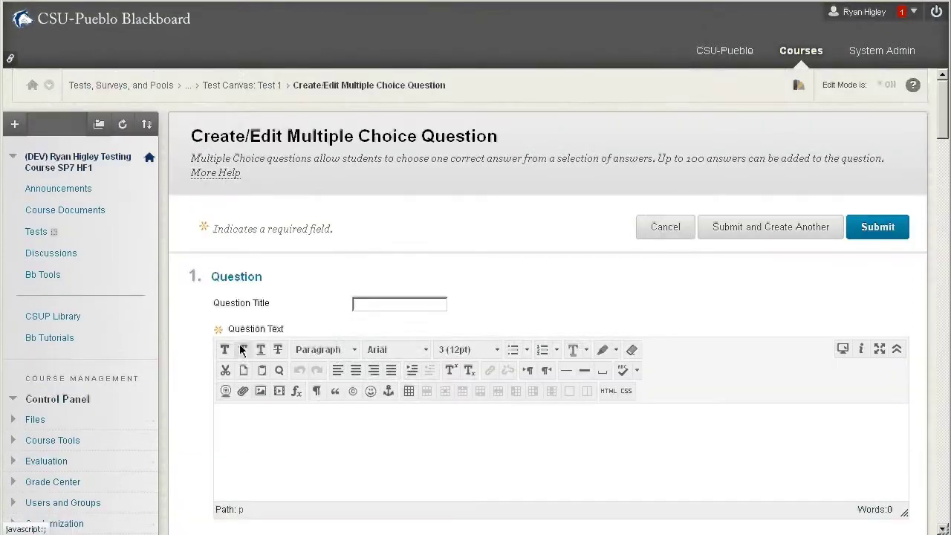
{"action": "scroll", "coordinate": [679, 469], "scroll_direction": "down", "scroll_amount": 1}
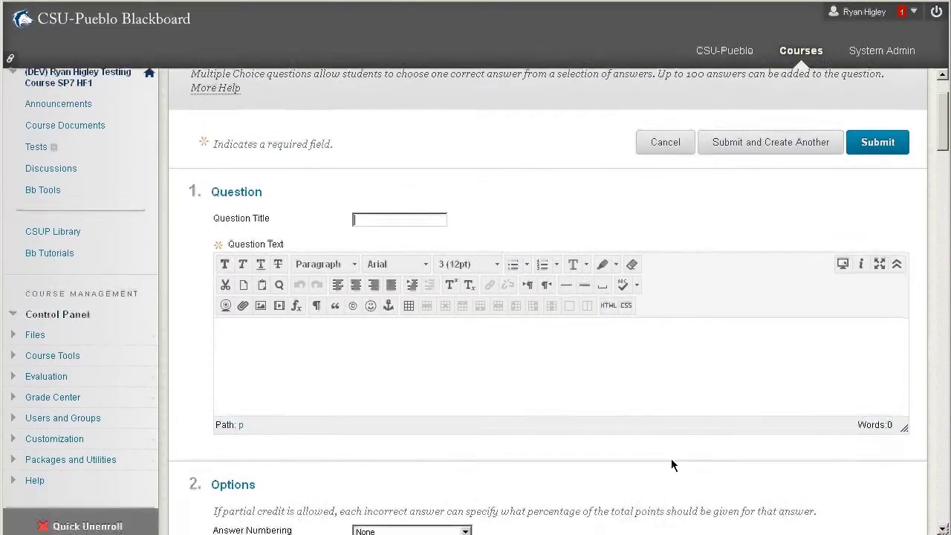
{"action": "left_click", "coordinate": [618, 380]}
{"action": "type", "text": "Whoat is"}
{"action": "key", "text": "BackSpace"}
{"action": "key", "text": "BackSpace"}
{"action": "key", "text": "BackSpace"}
{"action": "key", "text": "BackSpace"}
{"action": "key", "text": "BackSpace"}
{"action": "key", "text": "BackSpace"}
{"action": "type", "text": "at is the 5th planet from the sun?"}
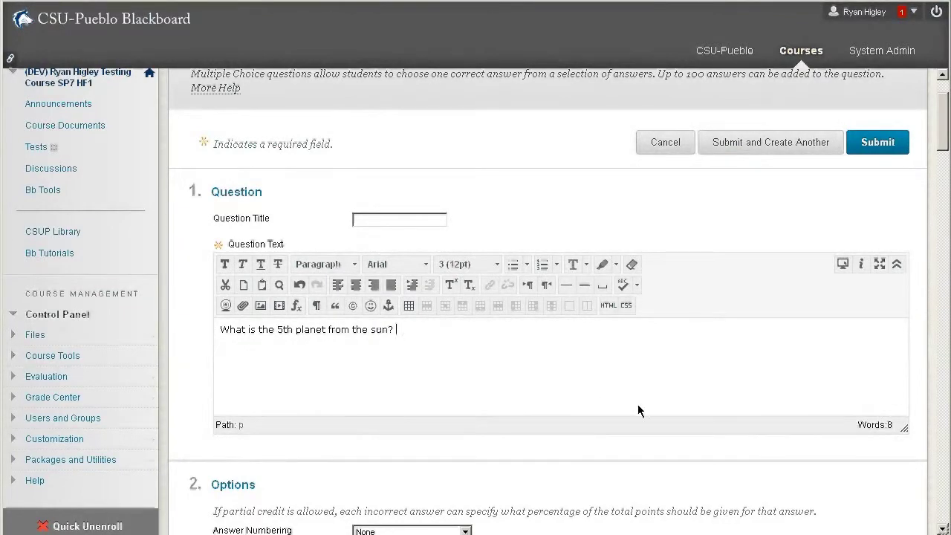
Keep the answer numbering at None and set the question to show its answers in random order.
{"action": "scroll", "coordinate": [638, 404], "scroll_direction": "down", "scroll_amount": 3}
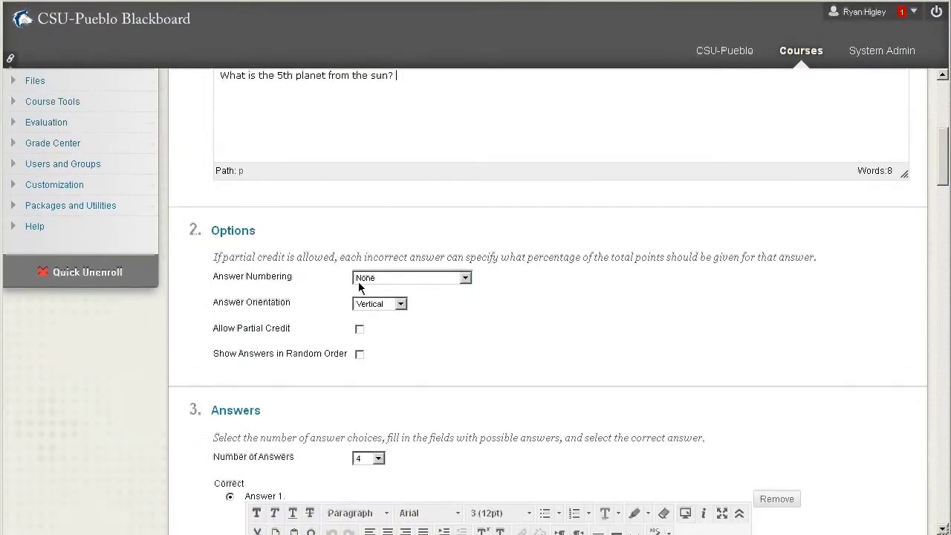
{"action": "left_click", "coordinate": [362, 281]}
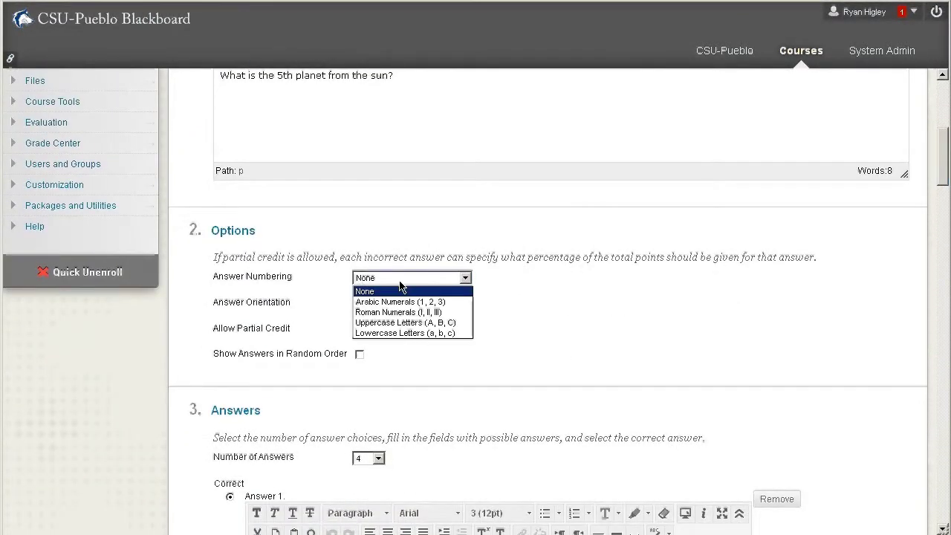
{"action": "left_click", "coordinate": [516, 276]}
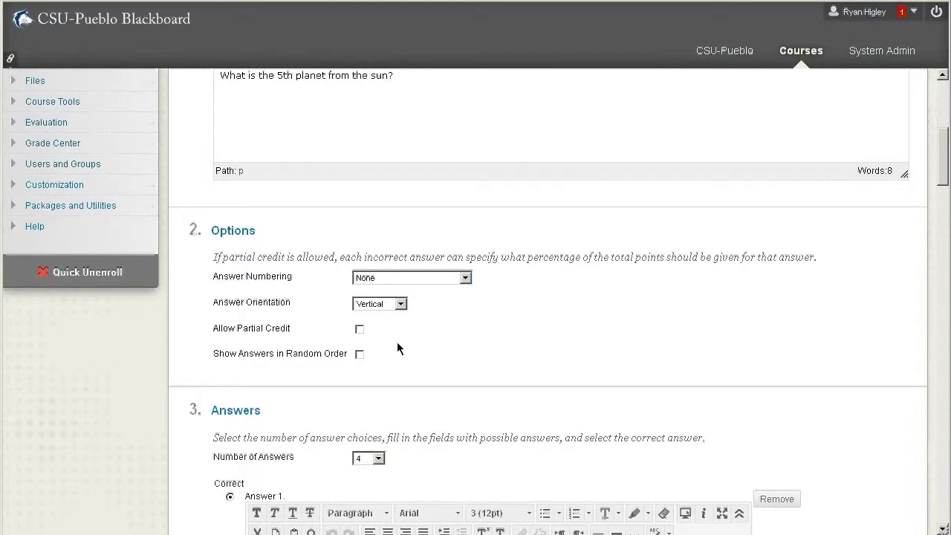
{"action": "left_click", "coordinate": [360, 355]}
Mark Answer 1 as the correct answer and enter "Jupiter" as its text.
{"action": "scroll", "coordinate": [659, 356], "scroll_direction": "down", "scroll_amount": 3}
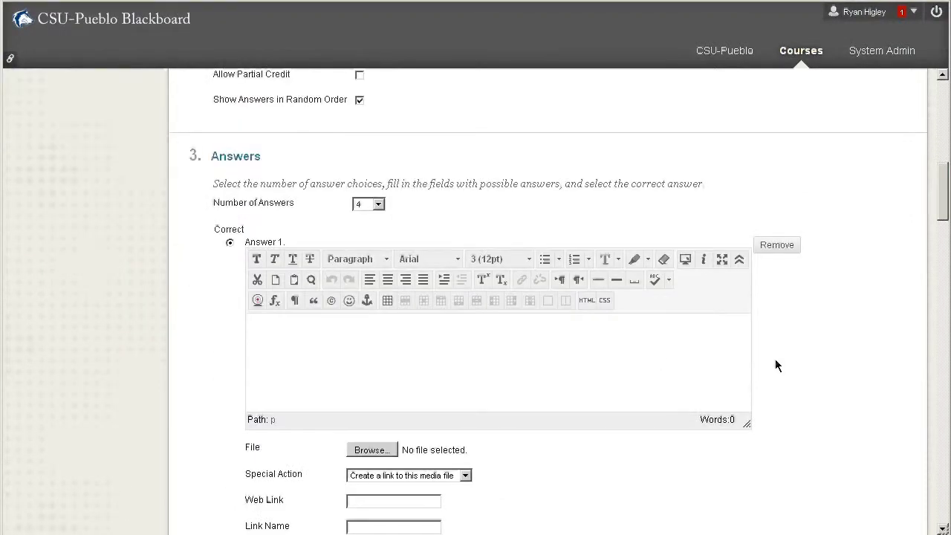
{"action": "scroll", "coordinate": [775, 359], "scroll_direction": "up", "scroll_amount": 2}
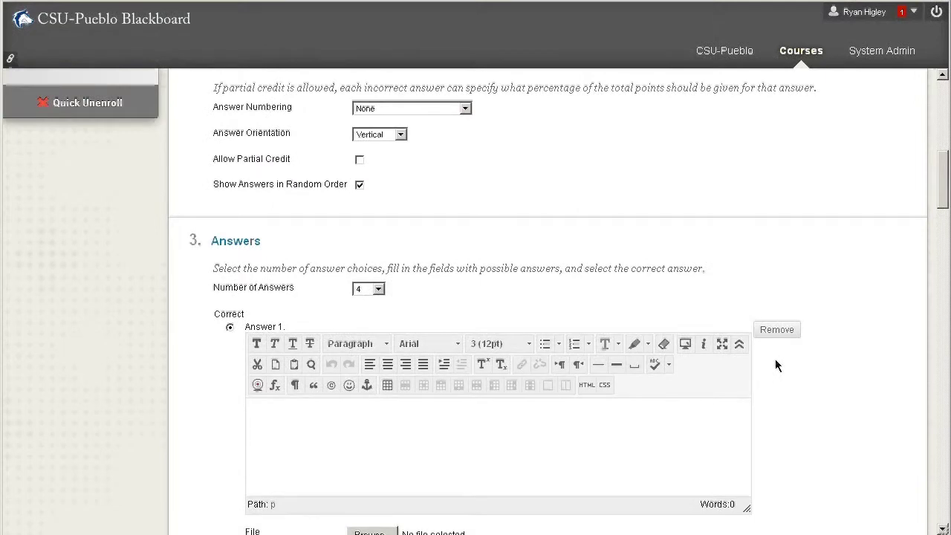
{"action": "scroll", "coordinate": [775, 360], "scroll_direction": "down", "scroll_amount": 2}
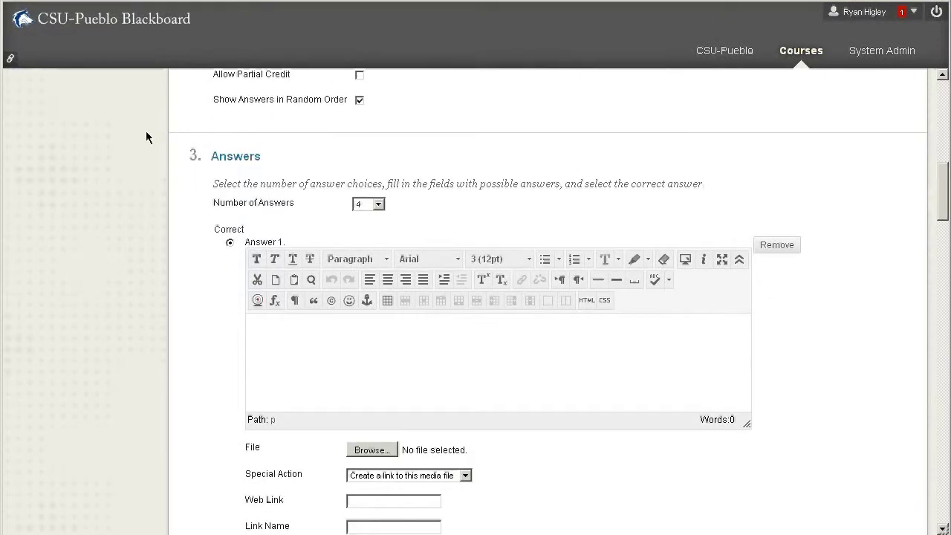
{"action": "scroll", "coordinate": [370, 298], "scroll_direction": "down", "scroll_amount": 2}
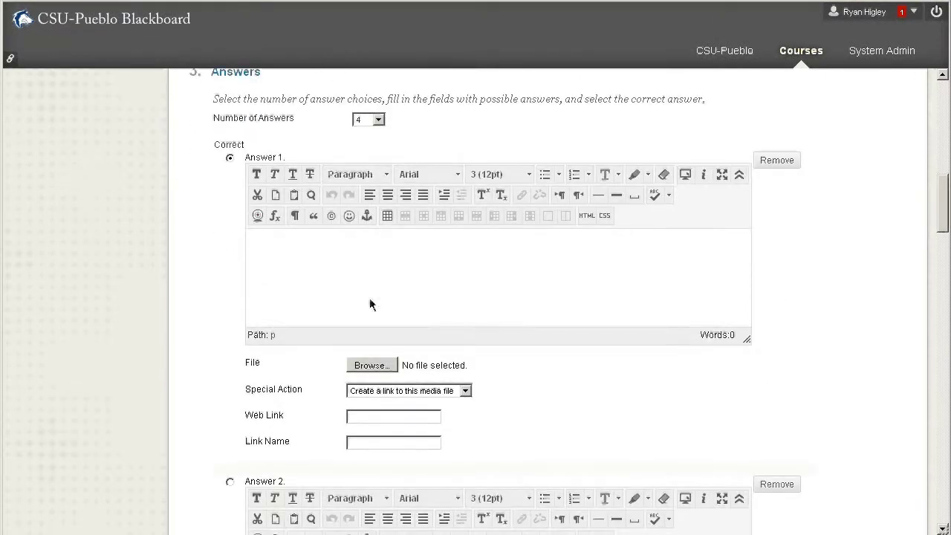
{"action": "left_click", "coordinate": [230, 159]}
{"action": "left_click", "coordinate": [348, 260]}
{"action": "scroll", "coordinate": [348, 260], "scroll_direction": "up", "scroll_amount": 2}
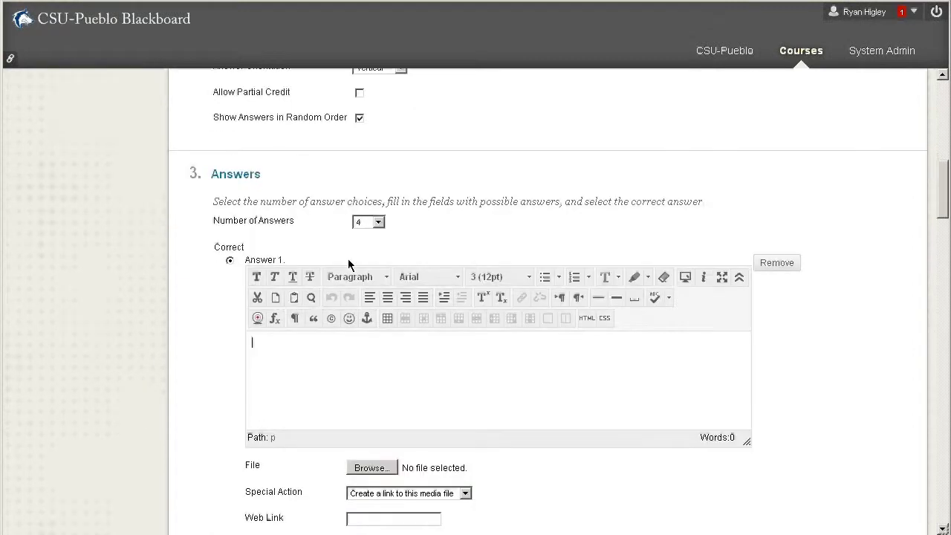
{"action": "scroll", "coordinate": [349, 261], "scroll_direction": "down", "scroll_amount": 1}
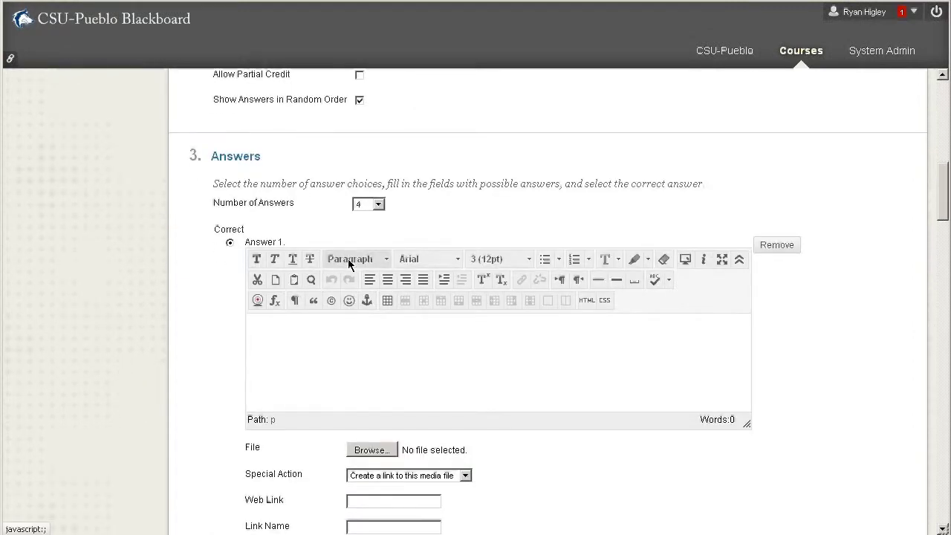
{"action": "type", "text": "Jupiter"}
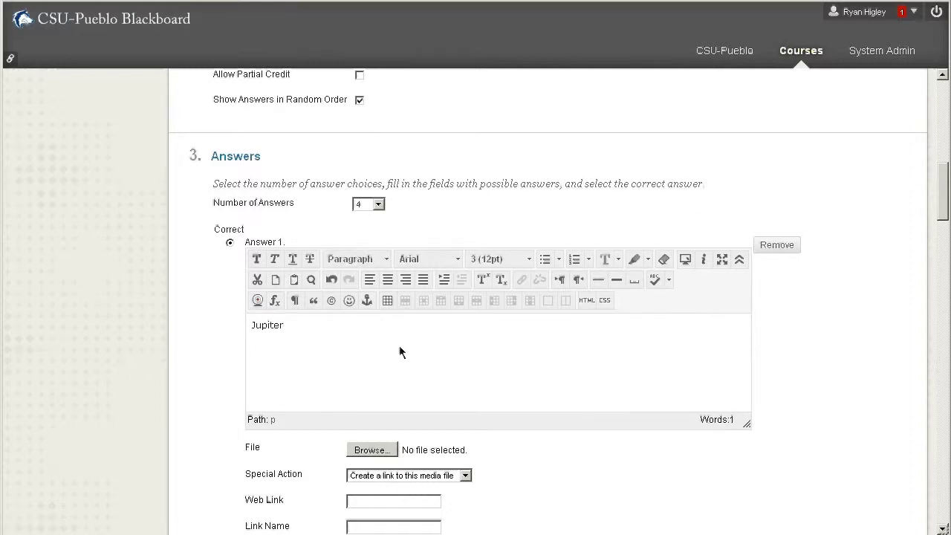
Enter "Earth", "Venus" and "Saturn" as the texts of Answers 2, 3 and 4.
{"action": "scroll", "coordinate": [421, 352], "scroll_direction": "down", "scroll_amount": 2}
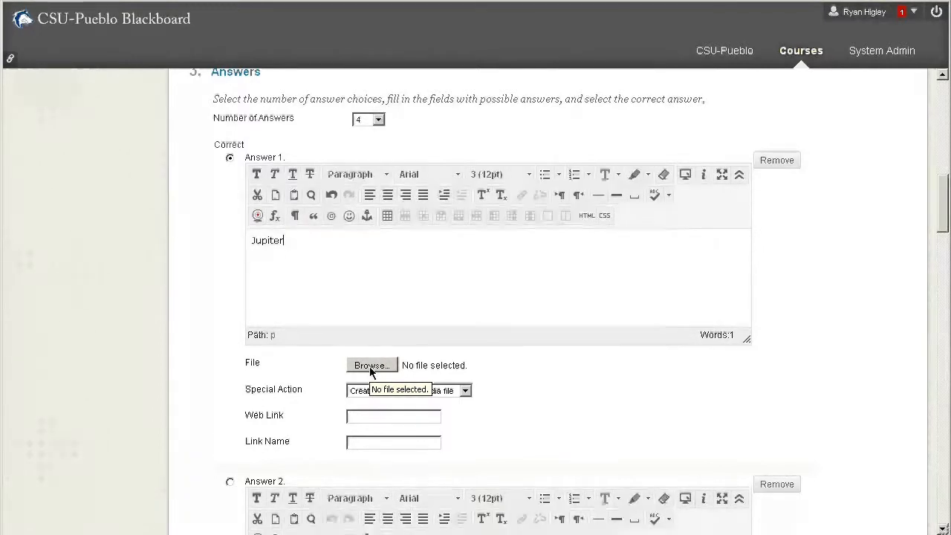
{"action": "scroll", "coordinate": [505, 379], "scroll_direction": "down", "scroll_amount": 6}
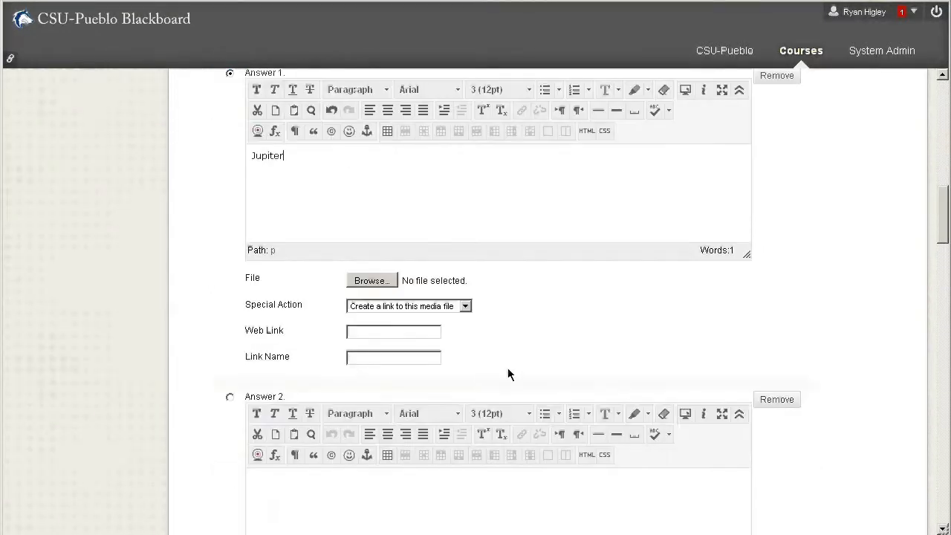
{"action": "left_click", "coordinate": [318, 307]}
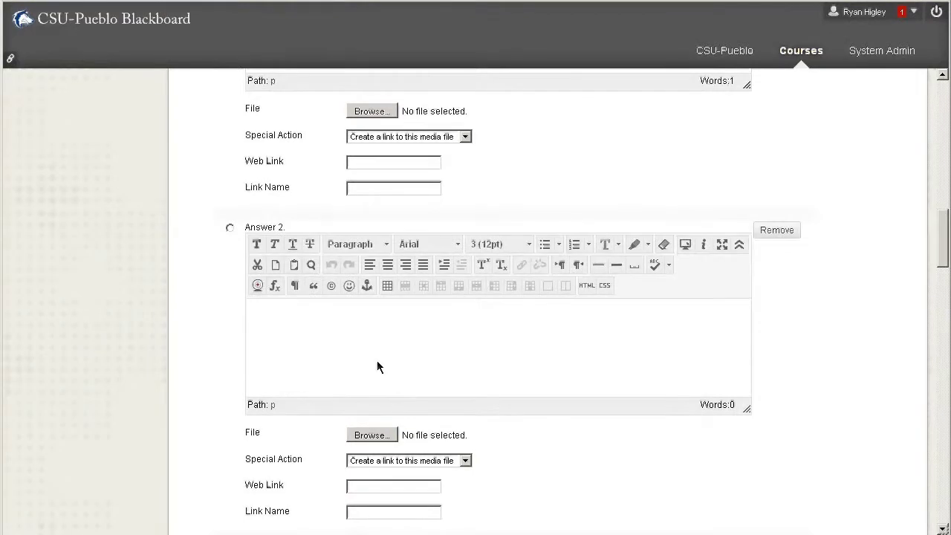
{"action": "type", "text": "Earth"}
{"action": "scroll", "coordinate": [520, 342], "scroll_direction": "down", "scroll_amount": 8}
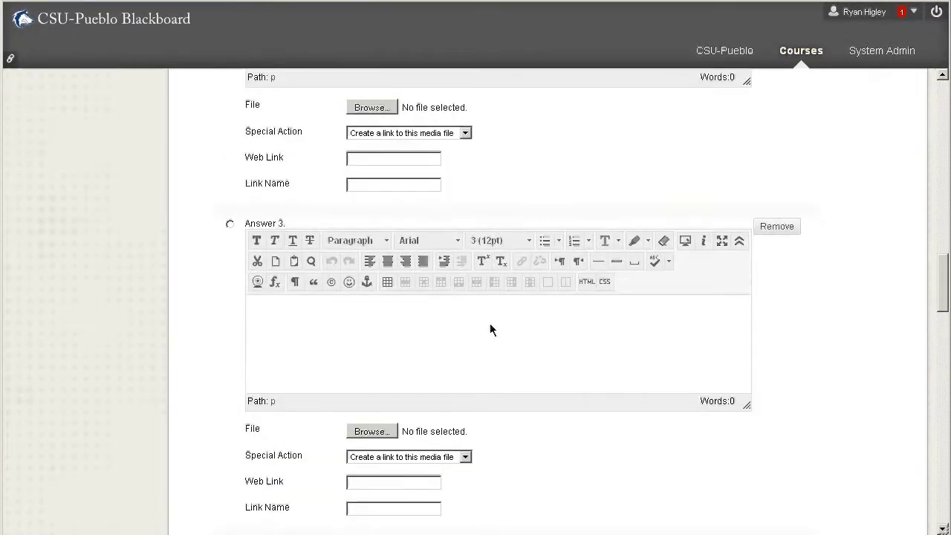
{"action": "left_click", "coordinate": [434, 328]}
{"action": "type", "text": "Venus"}
{"action": "scroll", "coordinate": [433, 328], "scroll_direction": "down", "scroll_amount": 6}
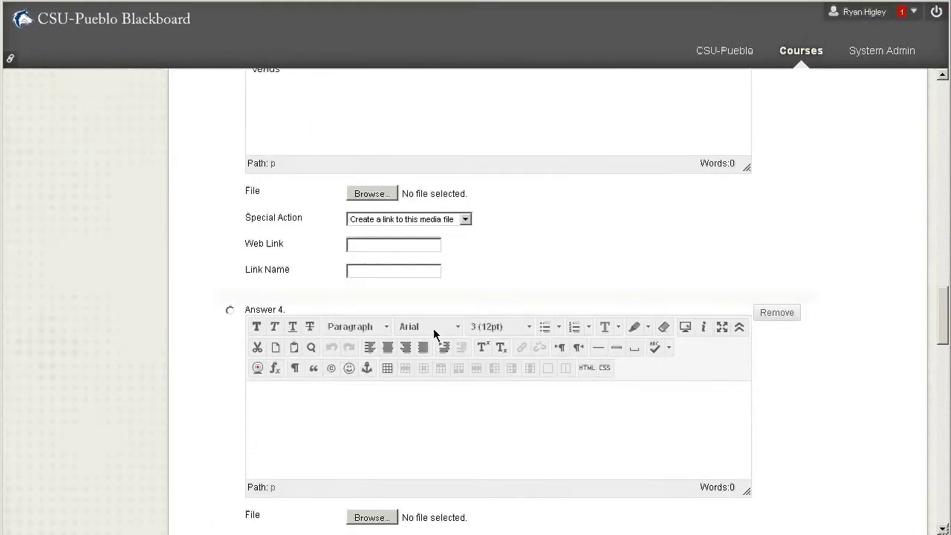
{"action": "left_click", "coordinate": [344, 365]}
{"action": "type", "text": "Saturn"}
Review the entered answers and examine the choices available for the number of answers.
{"action": "scroll", "coordinate": [376, 401], "scroll_direction": "down", "scroll_amount": 6}
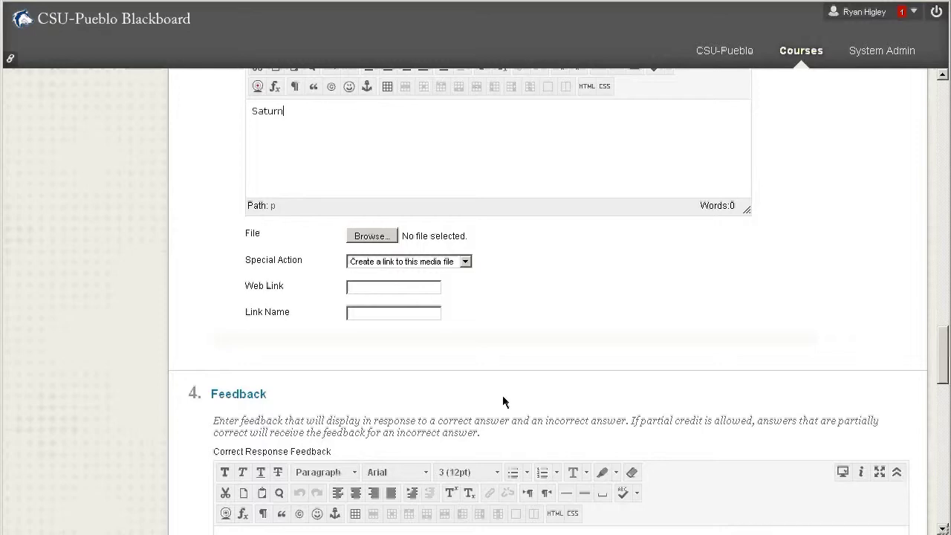
{"action": "scroll", "coordinate": [503, 400], "scroll_direction": "up", "scroll_amount": 16}
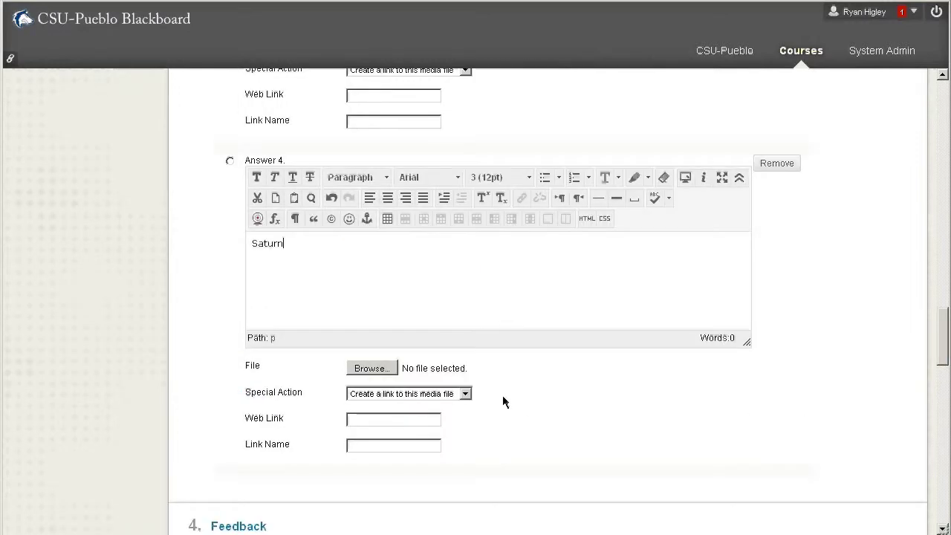
{"action": "scroll", "coordinate": [503, 396], "scroll_direction": "up", "scroll_amount": 12}
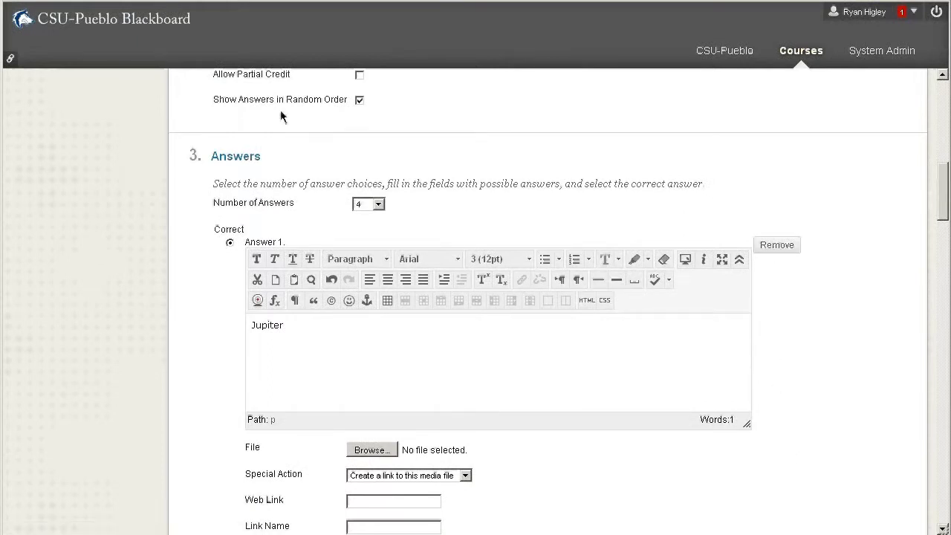
{"action": "left_click", "coordinate": [379, 204]}
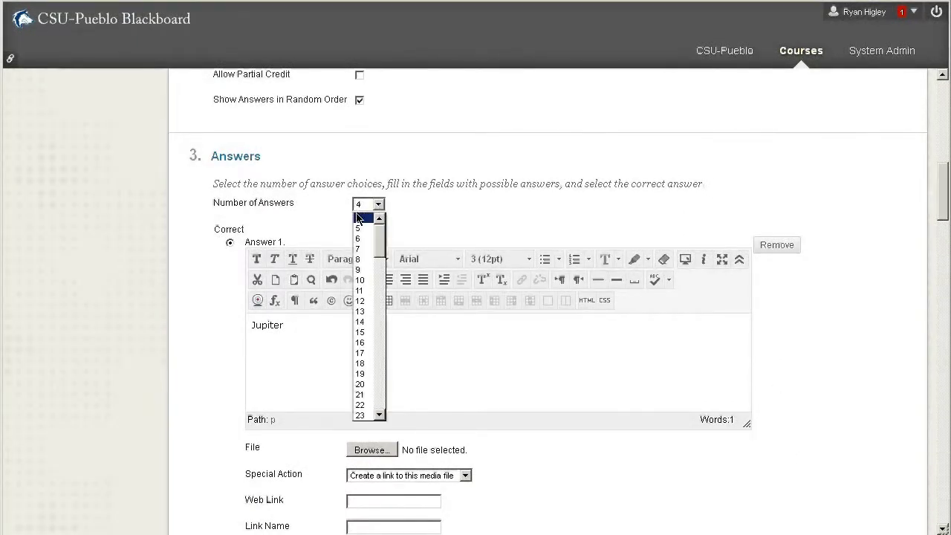
{"action": "left_click_drag", "start_coordinate": [381, 242], "coordinate": [378, 408]}
{"action": "left_click", "coordinate": [540, 346]}
{"action": "scroll", "coordinate": [833, 279], "scroll_direction": "down", "scroll_amount": 8}
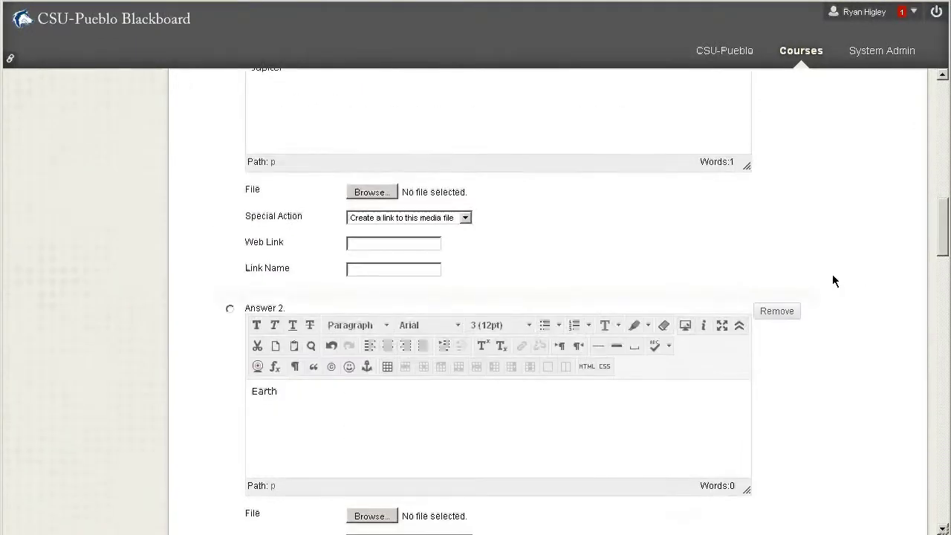
Leave the feedback, categories and instructor notes empty and submit the multiple choice question.
{"action": "scroll", "coordinate": [833, 281], "scroll_direction": "down", "scroll_amount": 10}
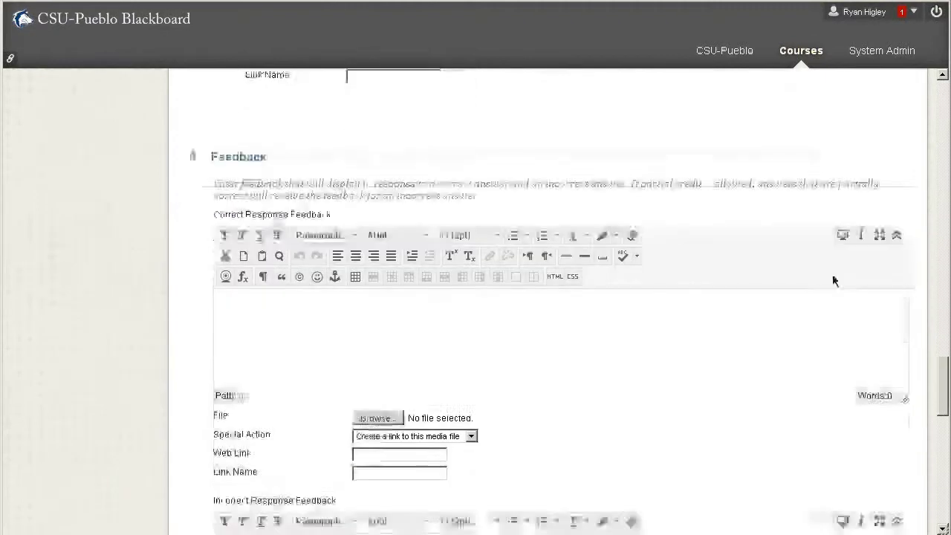
{"action": "left_click", "coordinate": [430, 301]}
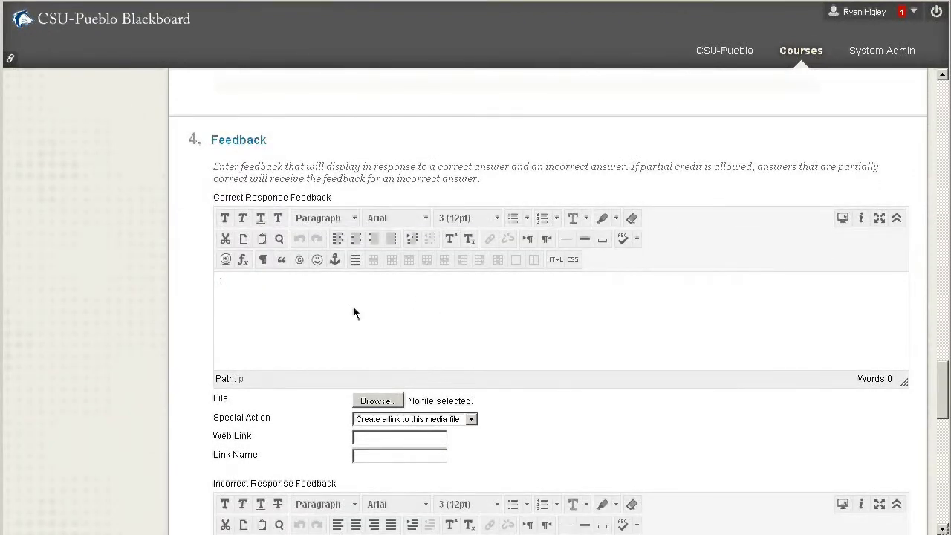
{"action": "scroll", "coordinate": [353, 306], "scroll_direction": "down", "scroll_amount": 3}
{"action": "left_click", "coordinate": [401, 336]}
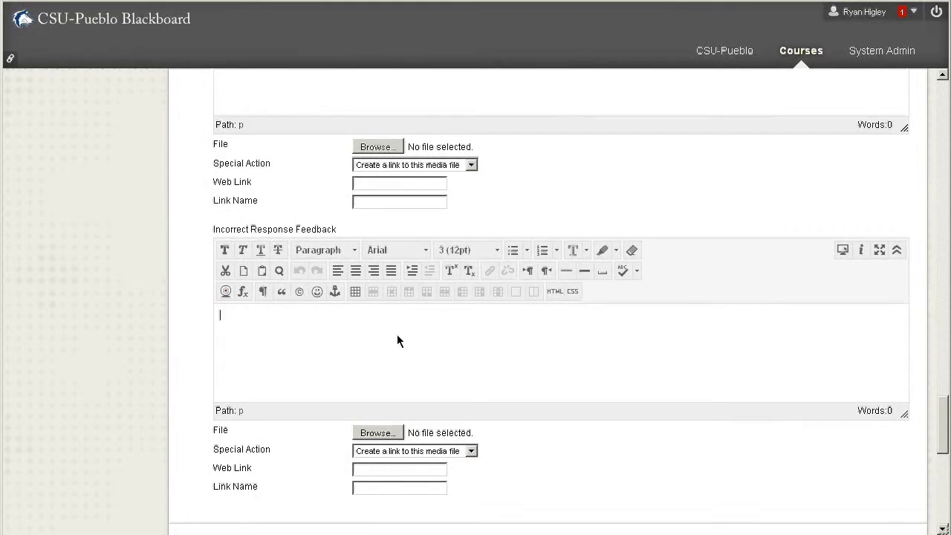
{"action": "scroll", "coordinate": [550, 329], "scroll_direction": "down", "scroll_amount": 6}
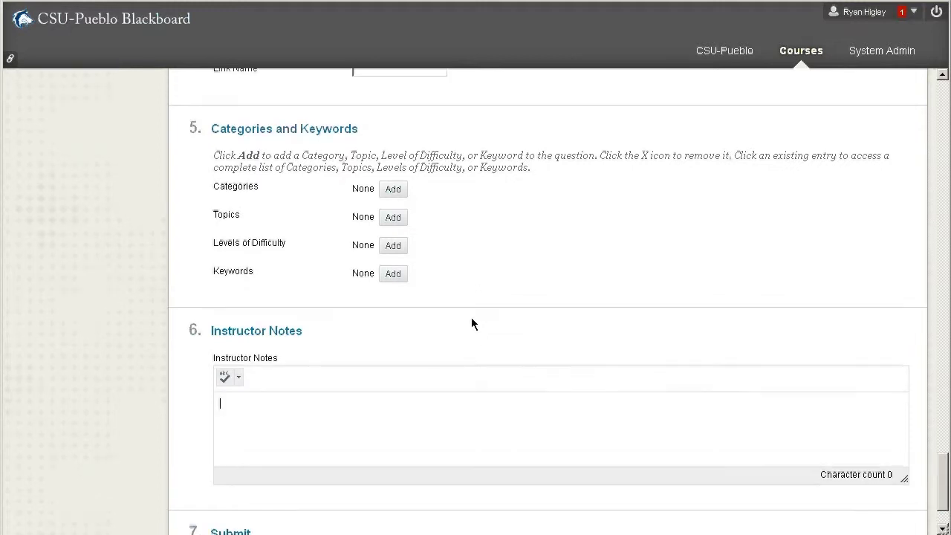
{"action": "scroll", "coordinate": [639, 357], "scroll_direction": "down", "scroll_amount": 2}
{"action": "left_click", "coordinate": [892, 506]}
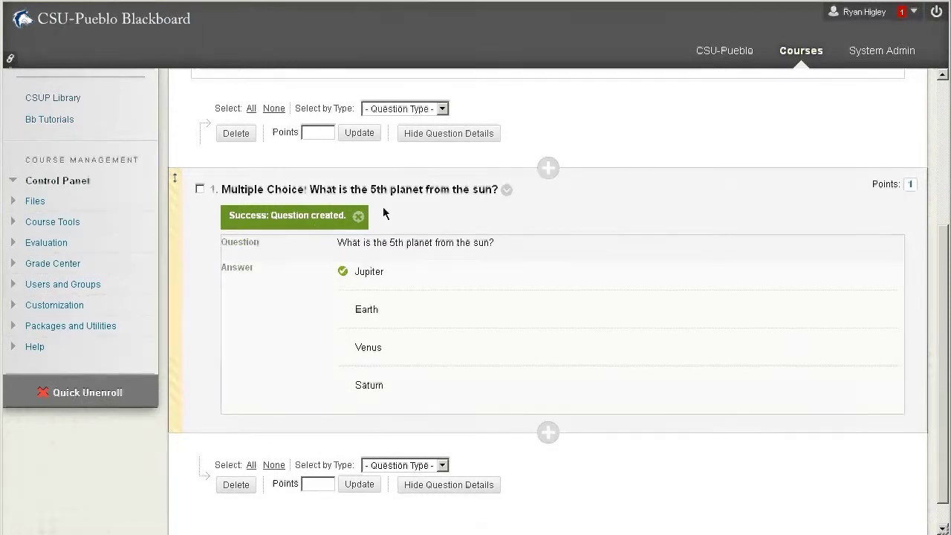
View the details of the multiple choice question about the 5th planet and close them.
{"action": "left_click", "coordinate": [506, 189]}
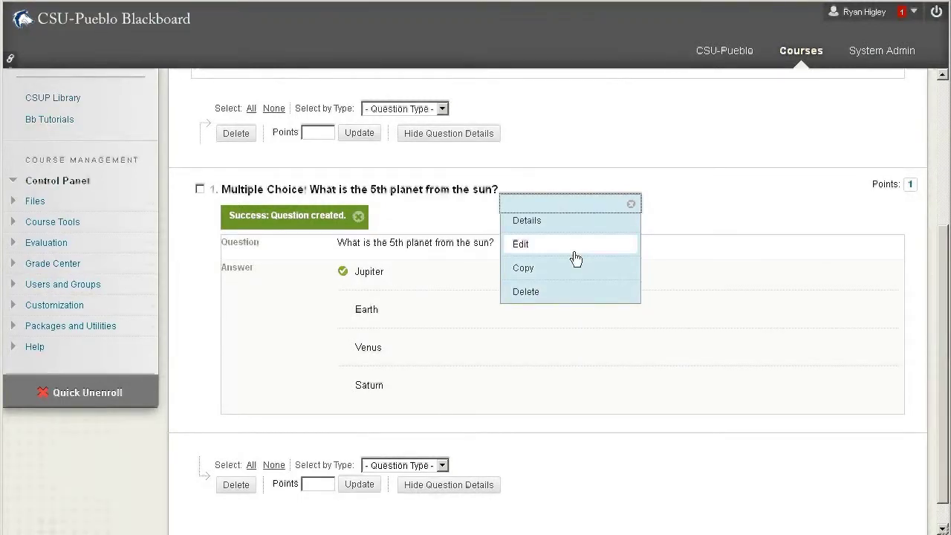
{"action": "left_click", "coordinate": [560, 217]}
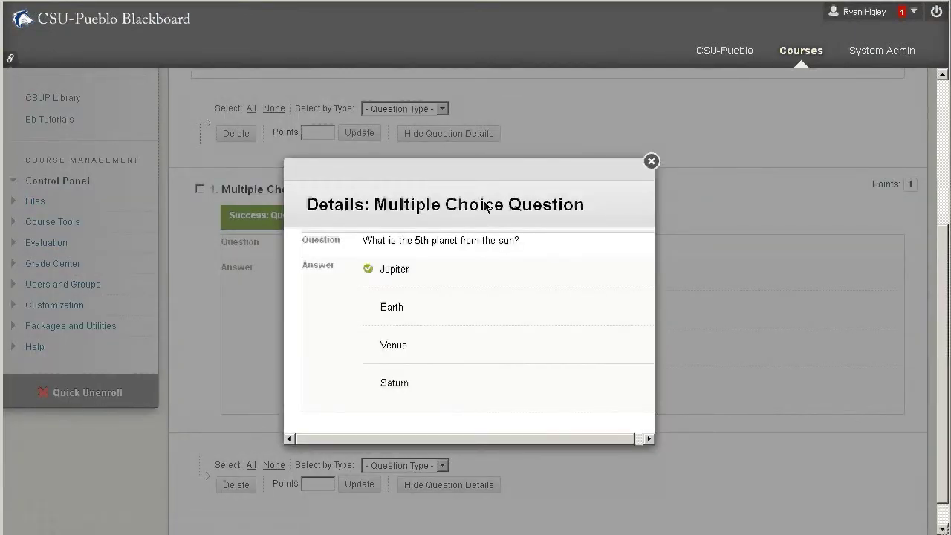
{"action": "left_click", "coordinate": [651, 162]}
Start creating a Hot Spot question in Test 1.
{"action": "scroll", "coordinate": [670, 201], "scroll_direction": "up", "scroll_amount": 2}
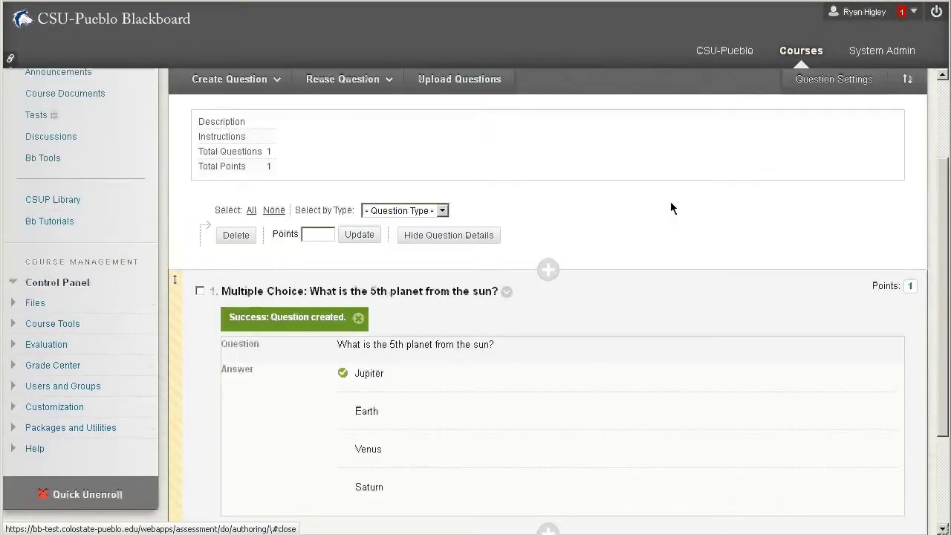
{"action": "scroll", "coordinate": [352, 193], "scroll_direction": "up", "scroll_amount": 2}
{"action": "left_click", "coordinate": [235, 195]}
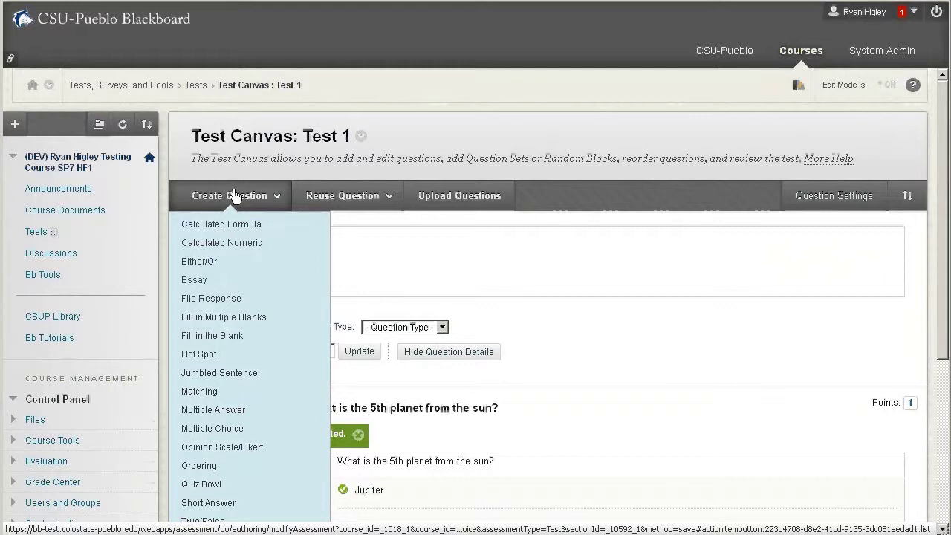
{"action": "left_click", "coordinate": [241, 360]}
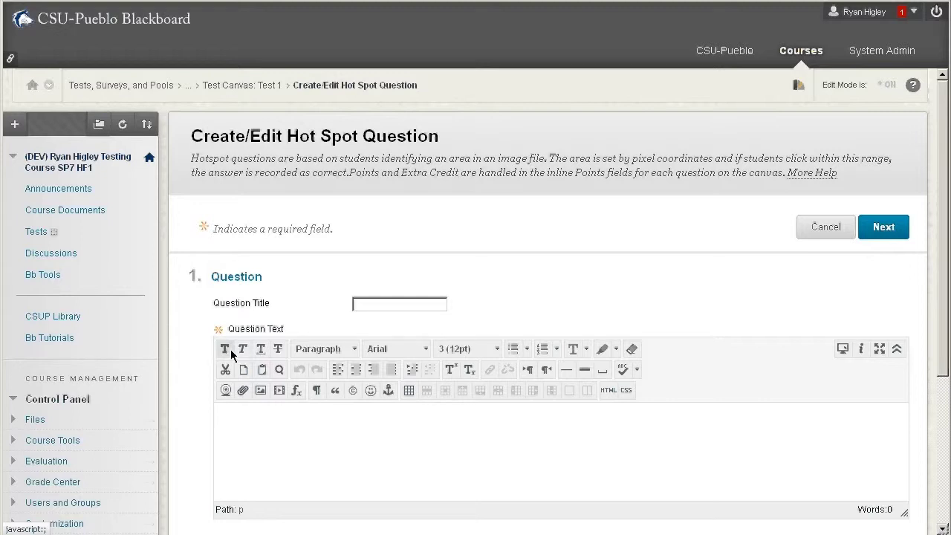
Enter "Whare is the Skull?" as the Hot Spot question text, correcting the mistyped "is".
{"action": "left_click", "coordinate": [306, 483]}
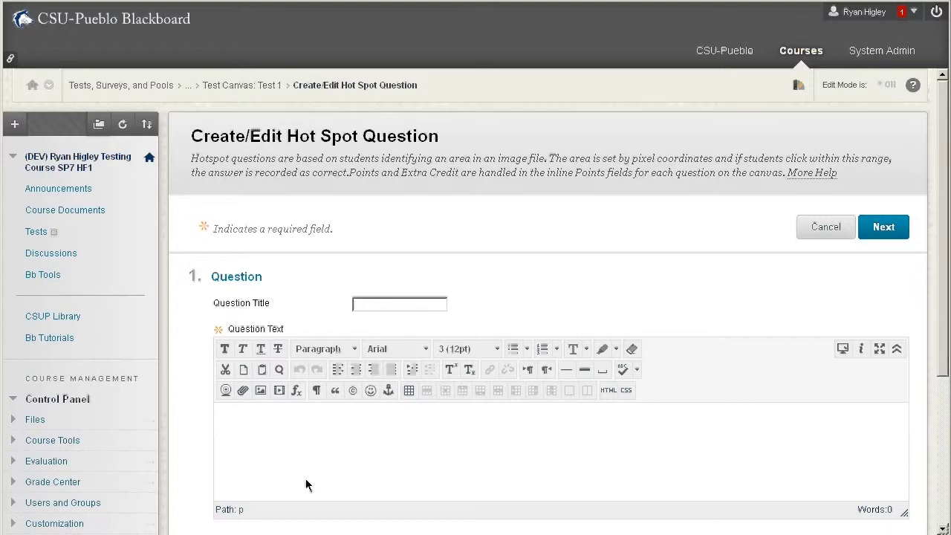
{"action": "type", "text": "Whare si the Skull?"}
{"action": "left_click", "coordinate": [259, 414]}
{"action": "key", "text": "Right"}
{"action": "key", "text": "BackSpace"}
{"action": "key", "text": "BackSpace"}
{"action": "type", "text": "is"}
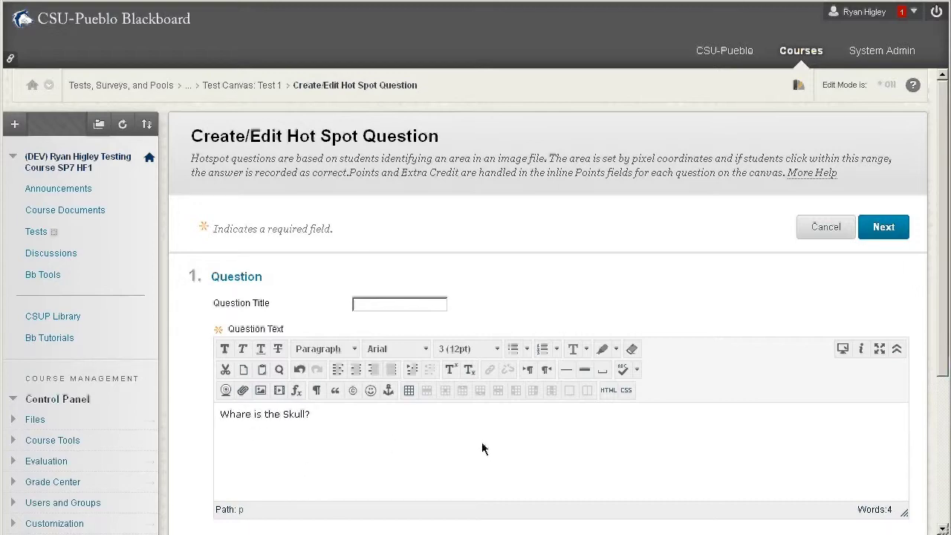
Attach Skeleton_diag.png from the computer as the question's image and continue to the answer definition.
{"action": "scroll", "coordinate": [481, 448], "scroll_direction": "down", "scroll_amount": 3}
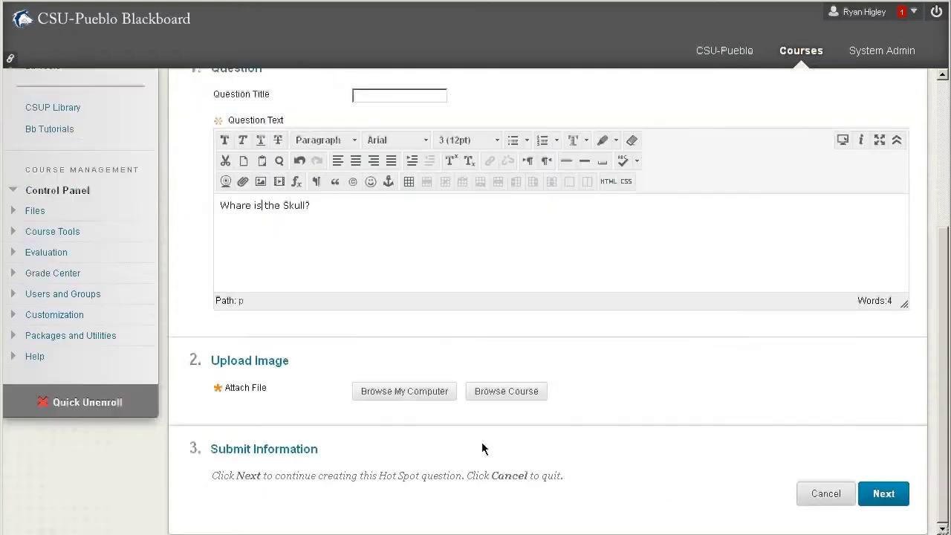
{"action": "left_click", "coordinate": [384, 393]}
{"action": "left_click", "coordinate": [132, 96]}
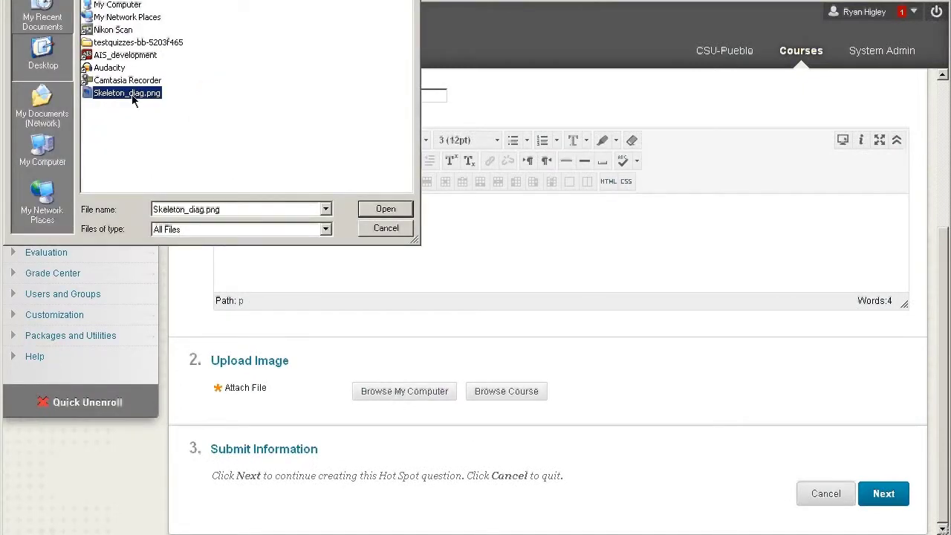
{"action": "left_click", "coordinate": [385, 209]}
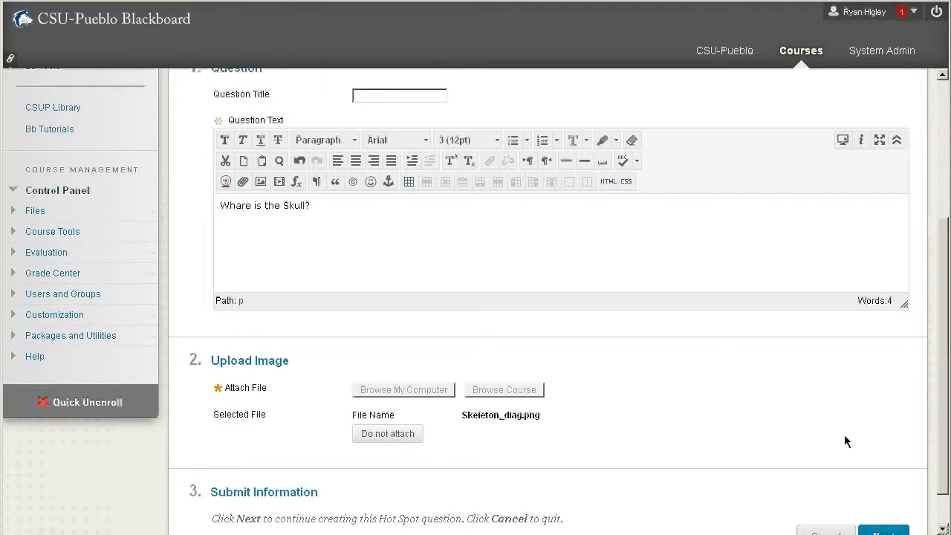
{"action": "scroll", "coordinate": [844, 441], "scroll_direction": "down", "scroll_amount": 1}
{"action": "left_click", "coordinate": [883, 493]}
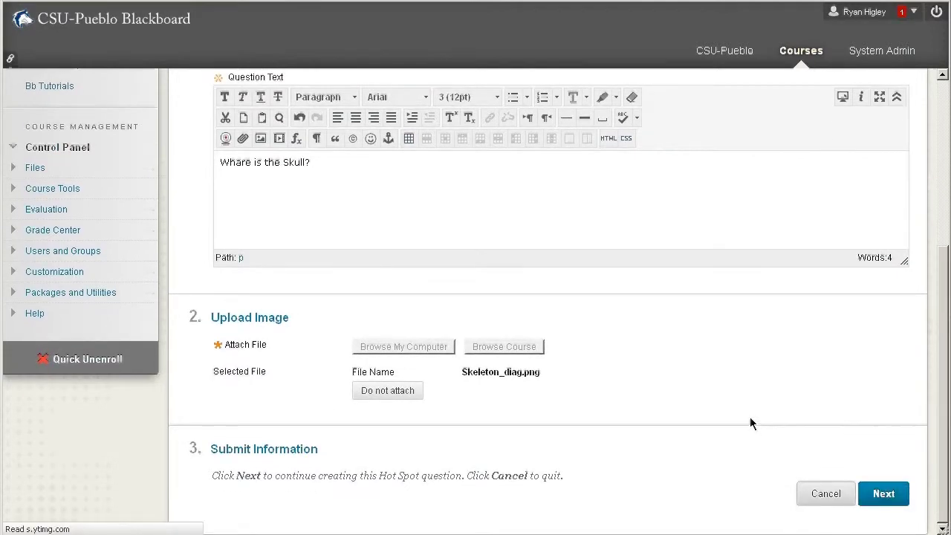
Draw a rectangular hot spot area around the whole skull in the skeleton image as the correct answer.
{"action": "scroll", "coordinate": [750, 417], "scroll_direction": "down", "scroll_amount": 3}
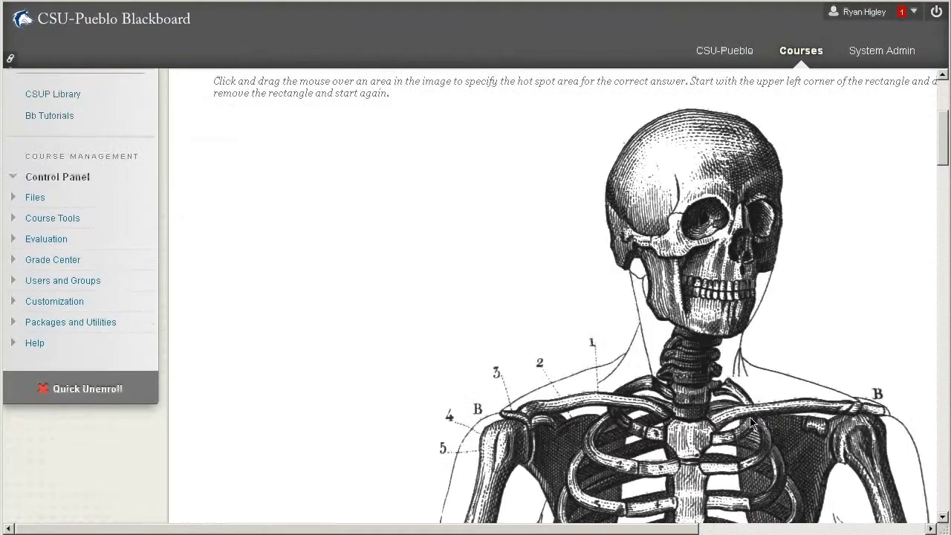
{"action": "scroll", "coordinate": [750, 417], "scroll_direction": "up", "scroll_amount": 2}
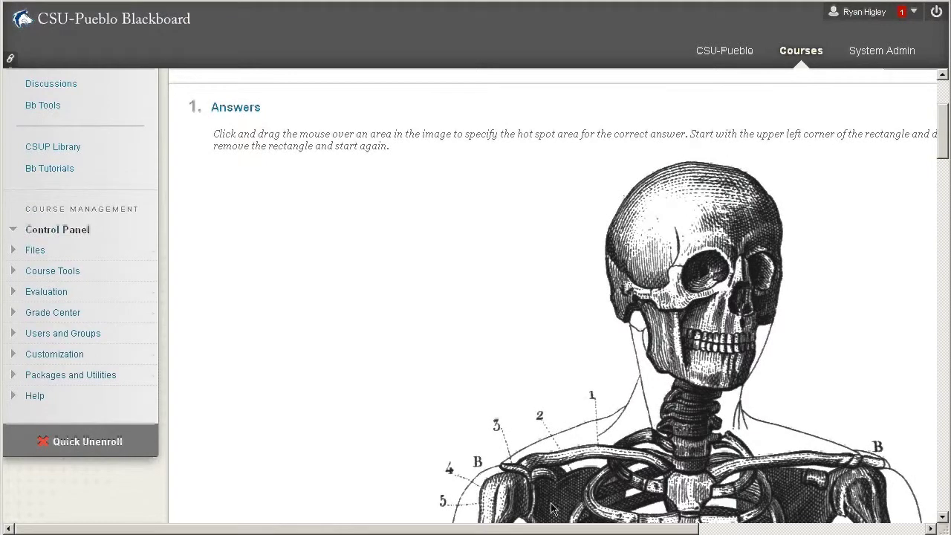
{"action": "left_click_drag", "start_coordinate": [539, 529], "coordinate": [689, 530]}
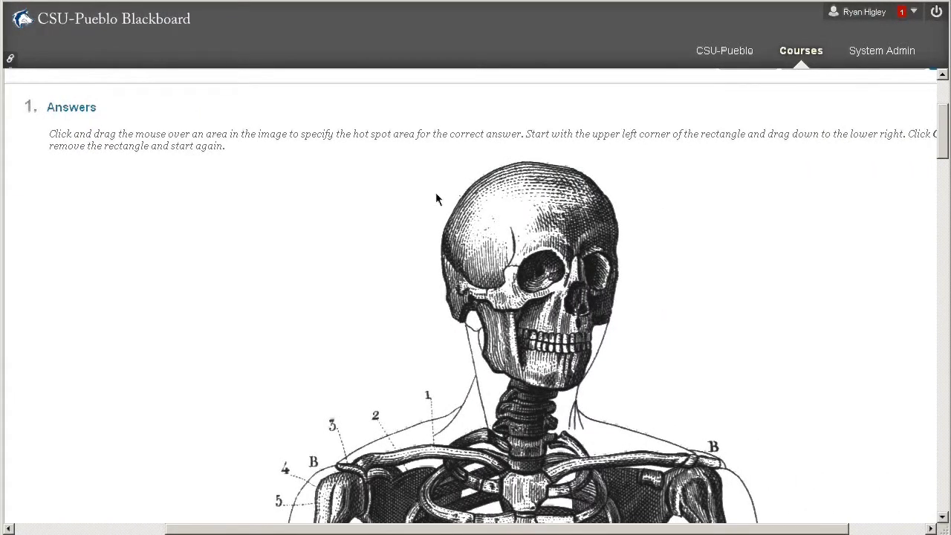
{"action": "left_click_drag", "start_coordinate": [425, 166], "coordinate": [648, 394]}
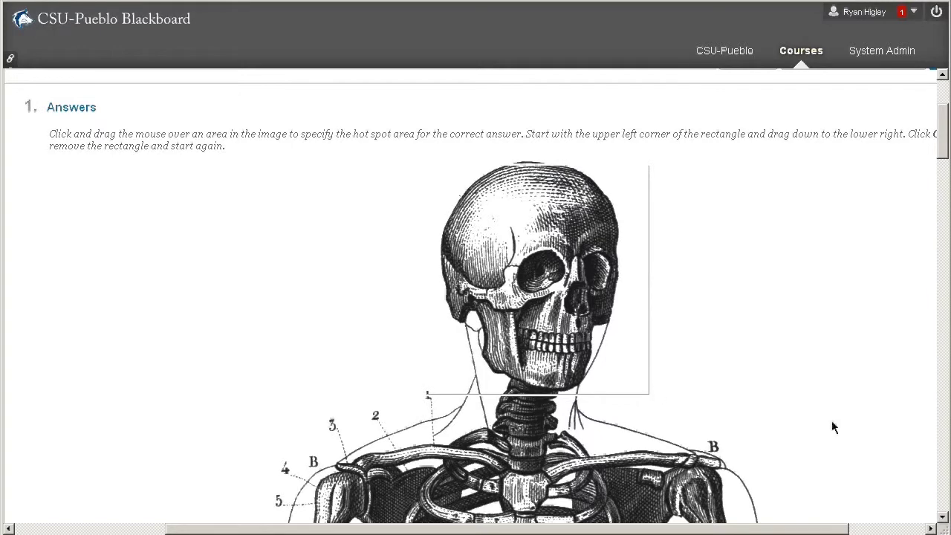
Leave the feedback, categories and instructor notes blank and submit the Hot Spot question.
{"action": "scroll", "coordinate": [832, 426], "scroll_direction": "down", "scroll_amount": 20}
{"action": "scroll", "coordinate": [828, 444], "scroll_direction": "down", "scroll_amount": 3}
{"action": "scroll", "coordinate": [829, 443], "scroll_direction": "up", "scroll_amount": 3}
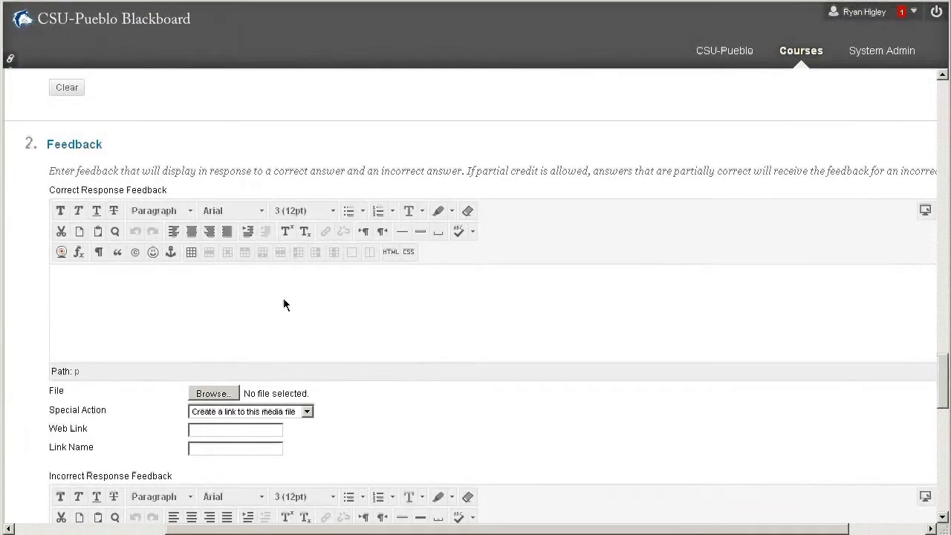
{"action": "scroll", "coordinate": [283, 298], "scroll_direction": "down", "scroll_amount": 8}
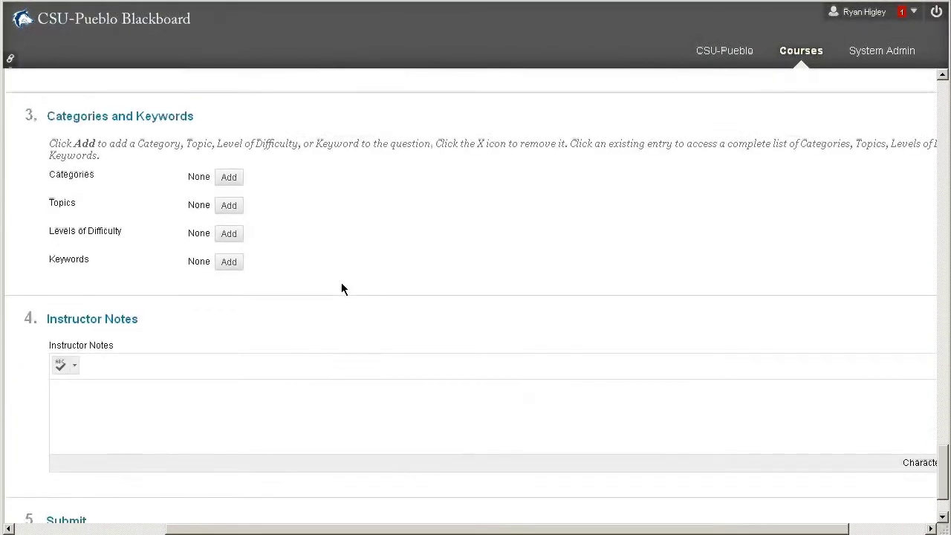
{"action": "scroll", "coordinate": [858, 446], "scroll_direction": "down", "scroll_amount": 2}
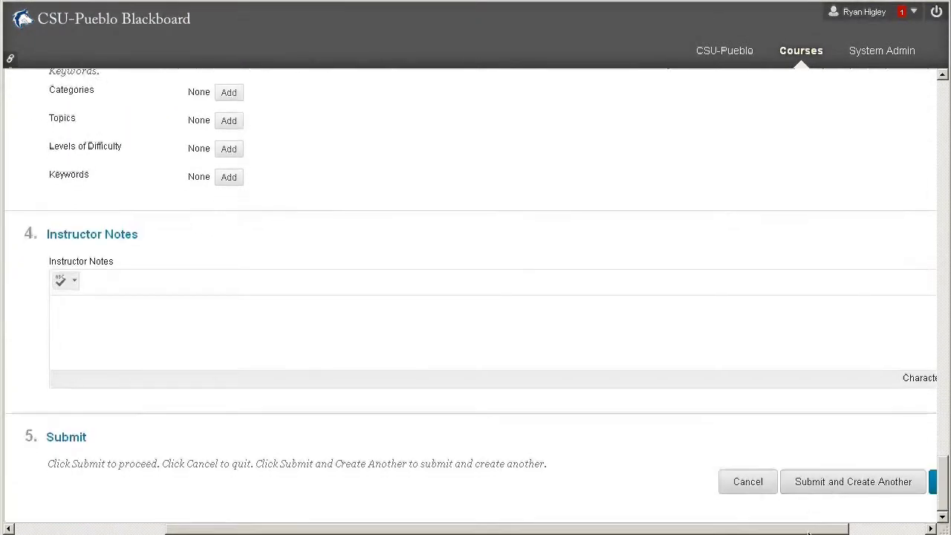
{"action": "left_click_drag", "start_coordinate": [809, 532], "coordinate": [868, 532]}
{"action": "left_click", "coordinate": [877, 483]}
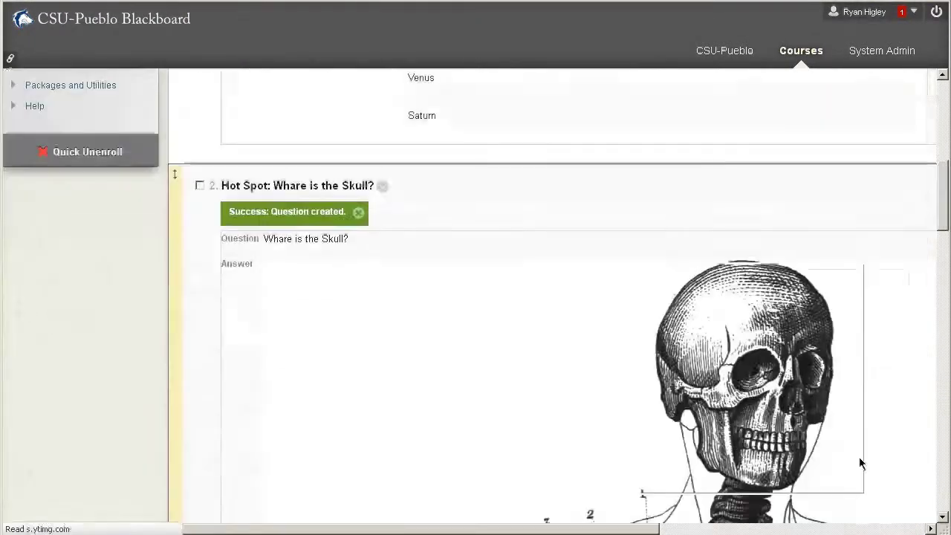
Review both questions on the Test 1 canvas, finish editing, and keep Test 1 selected as the existing test to deploy.
{"action": "scroll", "coordinate": [859, 464], "scroll_direction": "down", "scroll_amount": 1}
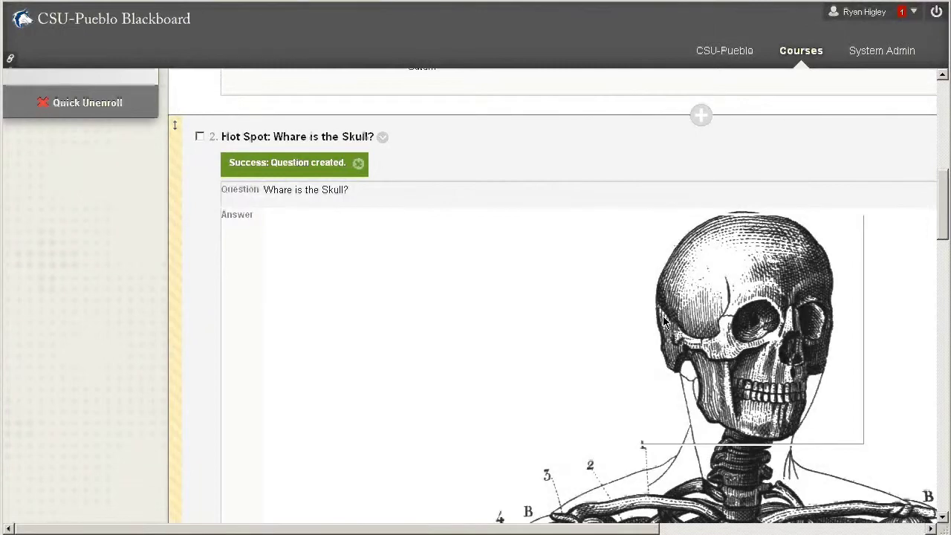
{"action": "scroll", "coordinate": [664, 318], "scroll_direction": "up", "scroll_amount": 7}
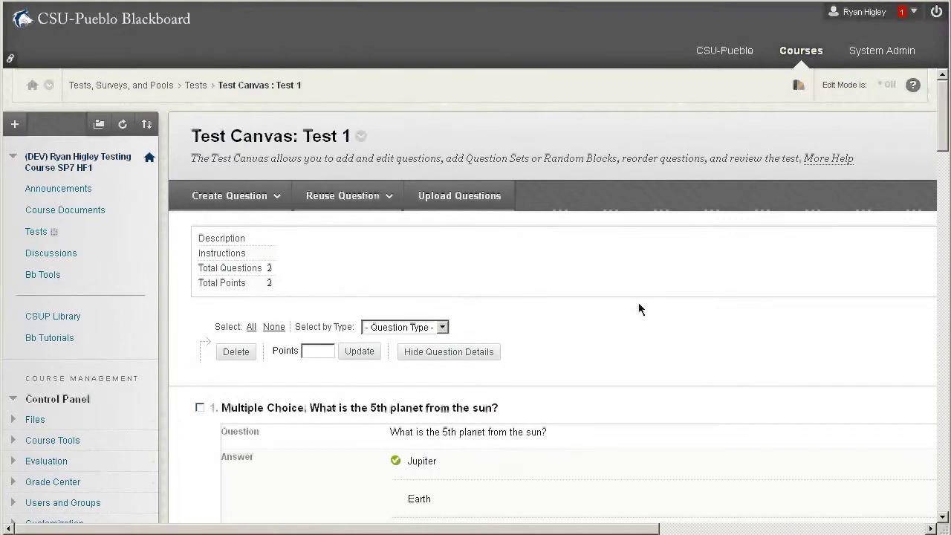
{"action": "scroll", "coordinate": [624, 279], "scroll_direction": "down", "scroll_amount": 15}
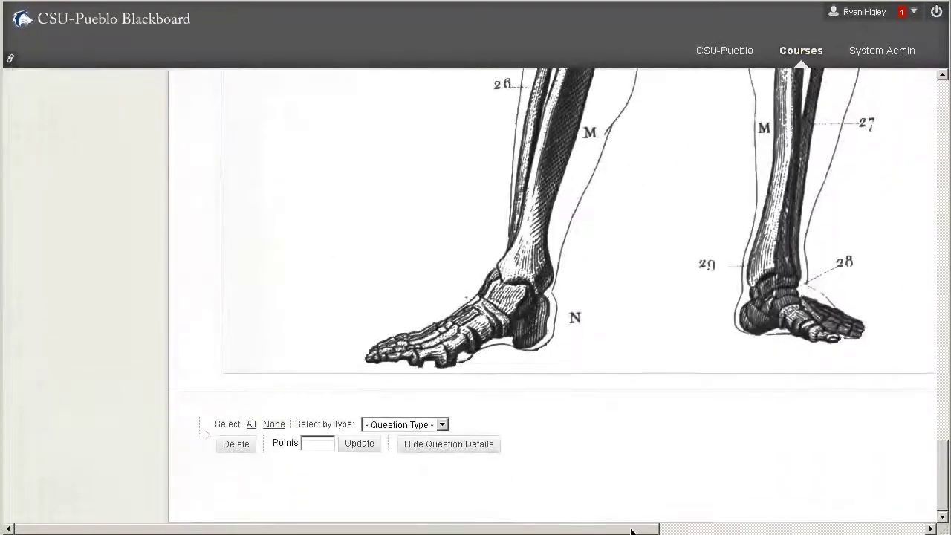
{"action": "left_click_drag", "start_coordinate": [631, 531], "coordinate": [840, 531]}
{"action": "left_click", "coordinate": [909, 513]}
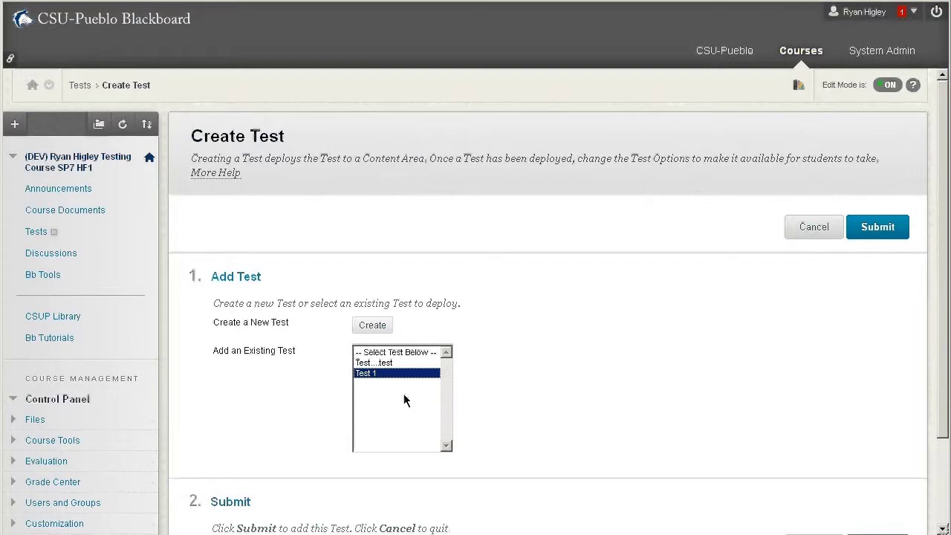
{"action": "scroll", "coordinate": [655, 378], "scroll_direction": "down", "scroll_amount": 3}
{"action": "scroll", "coordinate": [656, 378], "scroll_direction": "up", "scroll_amount": 2}
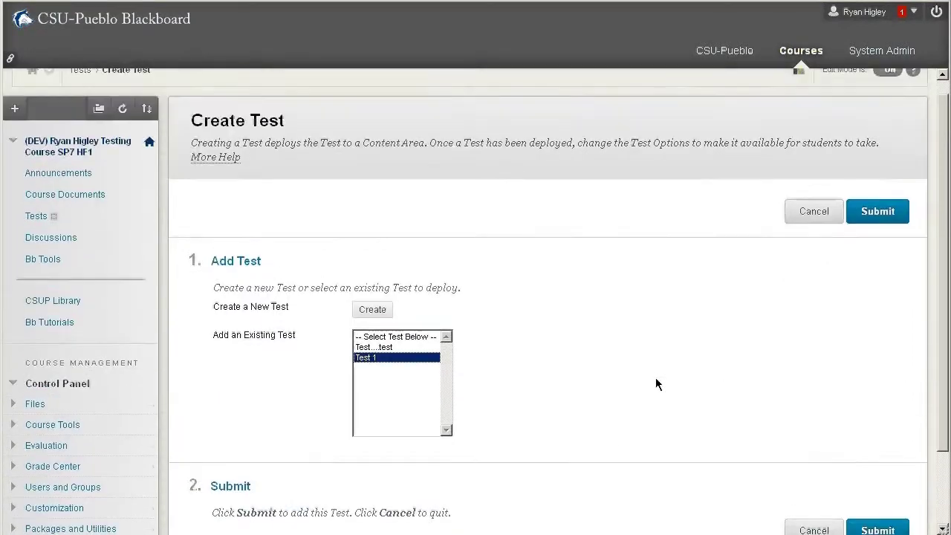